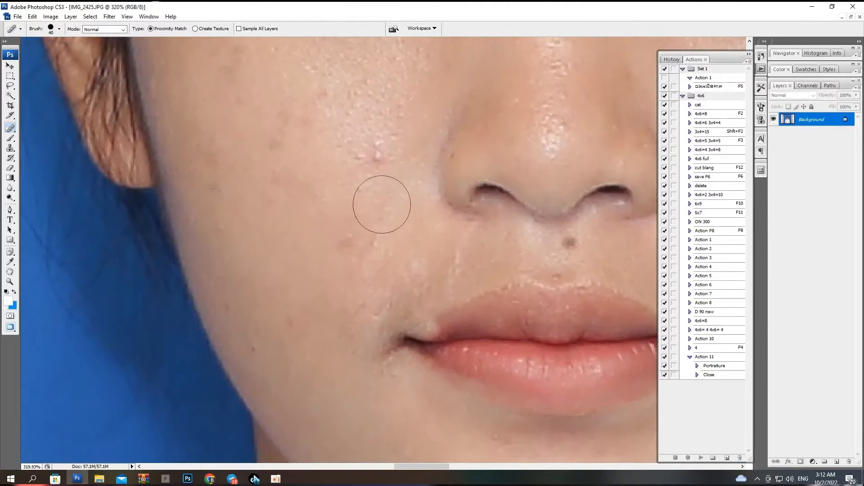
# Heal the red blemishes on the cheek beside the nose with the Spot Healing Brush.
pyautogui.click(373, 147)
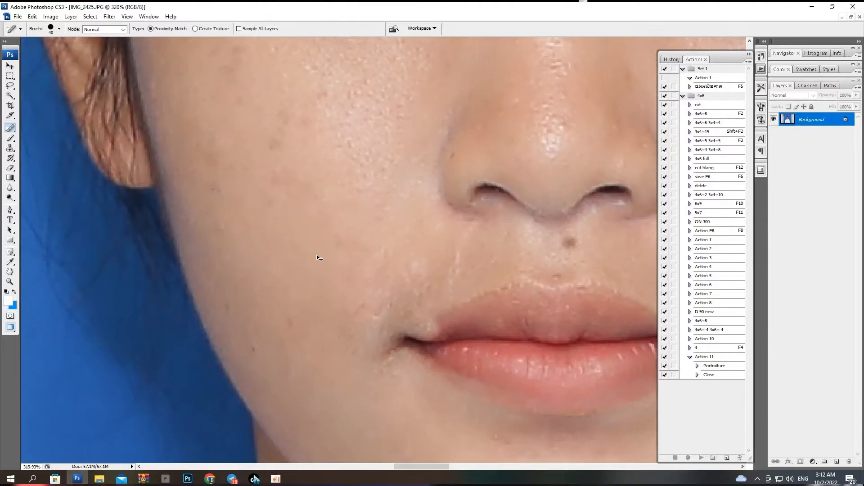
pyautogui.hotkey('ctrl', '-')
pyautogui.hotkey('ctrl', '-')
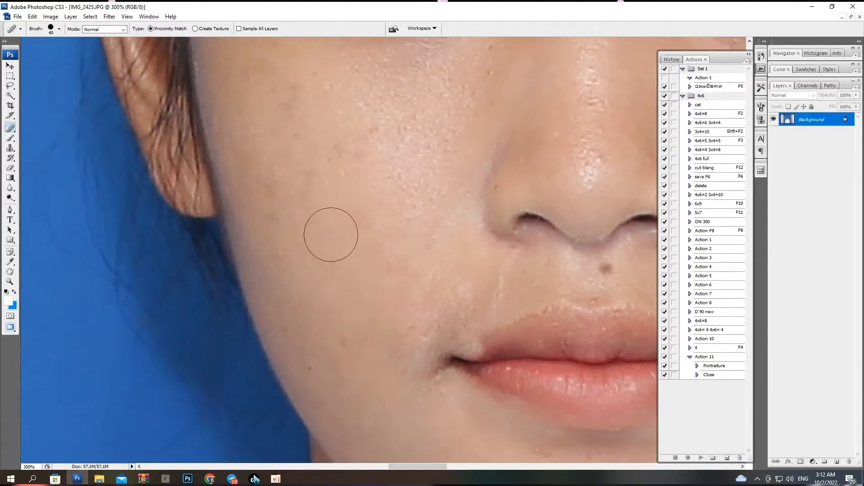
pyautogui.moveTo(427, 251); pyautogui.dragTo(551, 464)
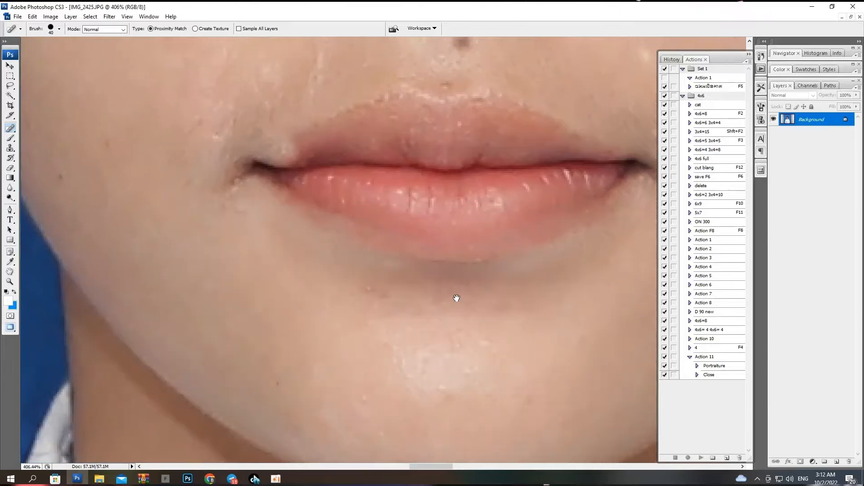
pyautogui.moveTo(455, 297); pyautogui.dragTo(472, 308)
# Outline the left half of the upper lip with the Pen tool and turn the path into a feathered selection.
pyautogui.press('p')
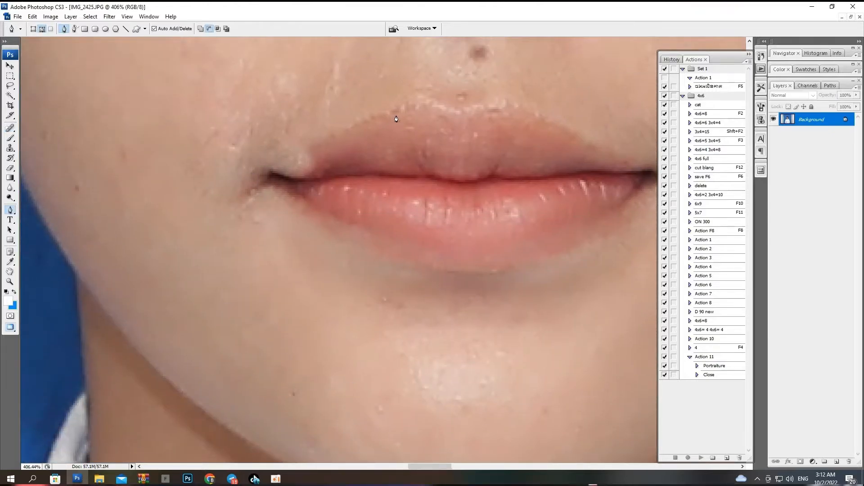
pyautogui.hotkey('ctrl', 'alt', '0')
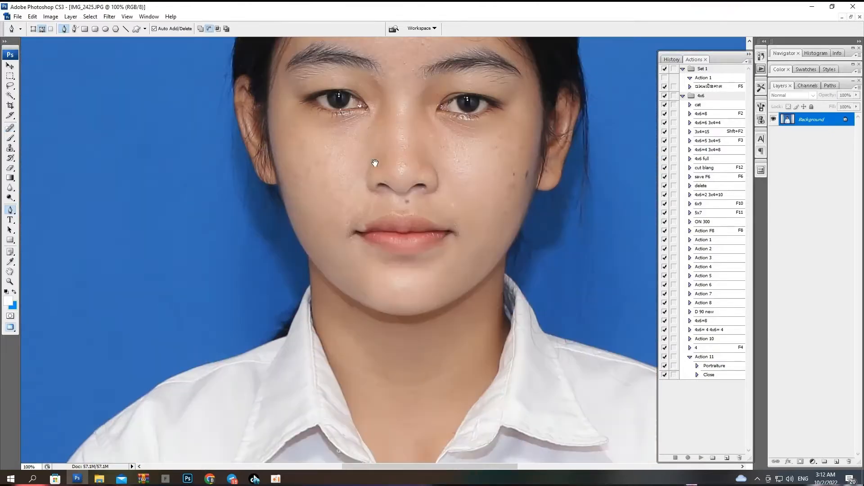
pyautogui.moveTo(375, 163); pyautogui.dragTo(371, 279)
pyautogui.moveTo(454, 431); pyautogui.dragTo(457, 441)
pyautogui.moveTo(305, 185); pyautogui.dragTo(471, 336)
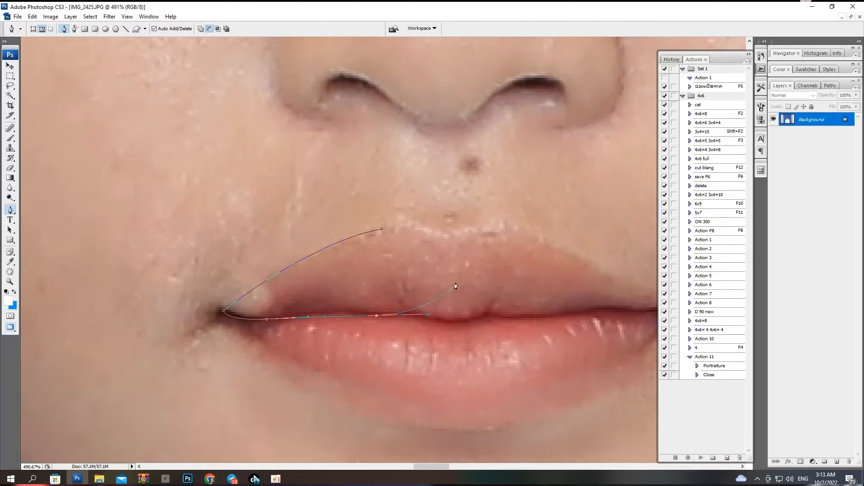
pyautogui.hotkey('ctrl', 'alt', 'd')
pyautogui.press('Return')
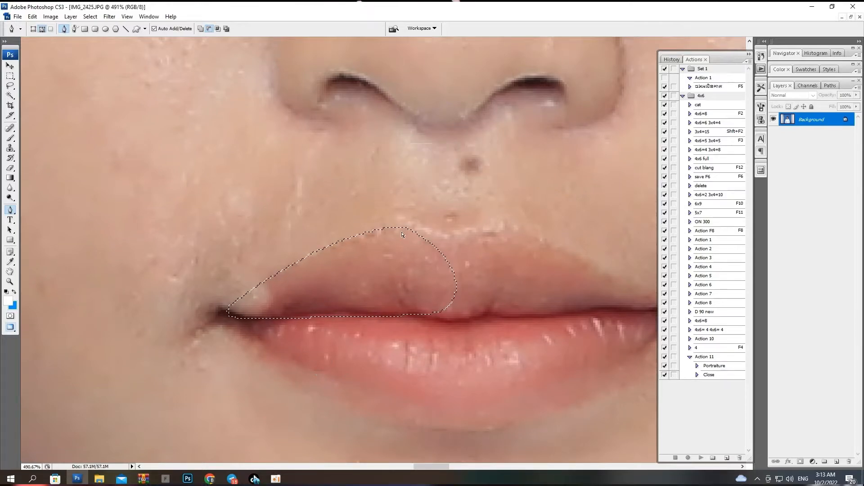
# Retouch the light patch at the left corner of the upper lip using a 23 px Clone Stamp, and deselect.
pyautogui.press('s')
pyautogui.rightClick(379, 303)
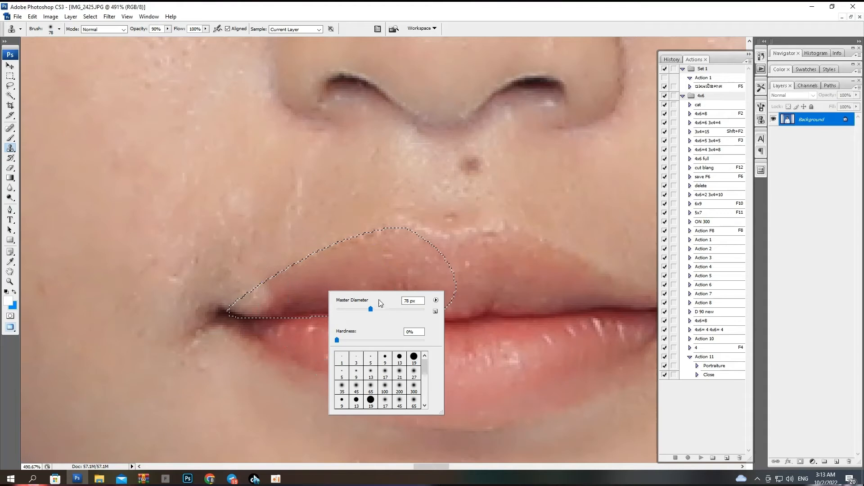
pyautogui.click(340, 284)
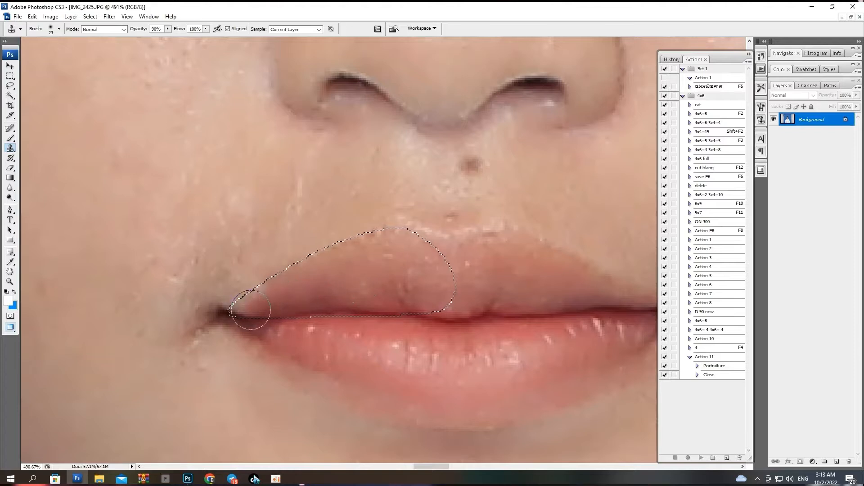
pyautogui.hotkey('ctrl', 'd')
pyautogui.hotkey('ctrl', '-')
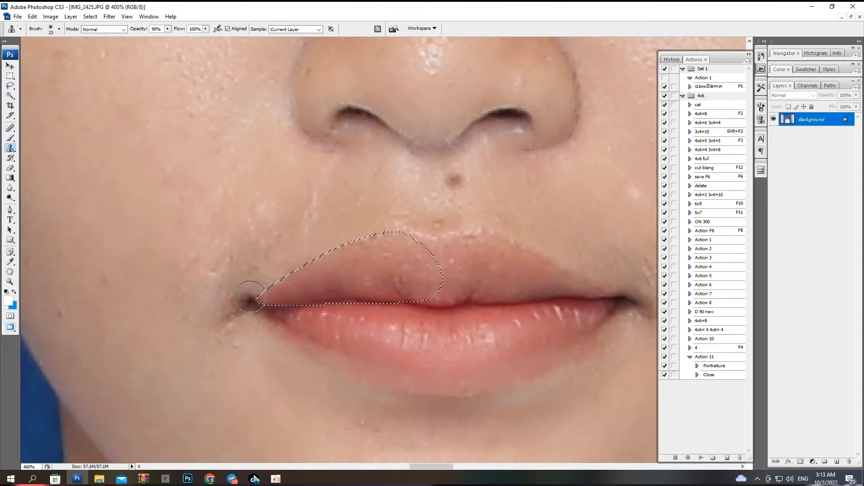
pyautogui.hotkey('ctrl', '-')
pyautogui.hotkey('ctrl', '-')
pyautogui.hotkey('ctrl', '-')
pyautogui.hotkey('ctrl', '-')
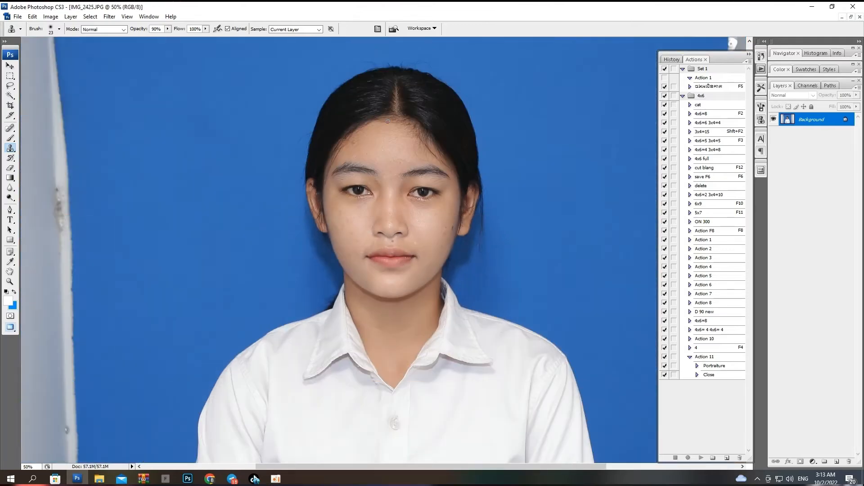
# Heal the dark moles on the cheek near the right-hand ear with the Spot Healing Brush at size 20.
pyautogui.moveTo(368, 159); pyautogui.dragTo(444, 359)
pyautogui.press('w')
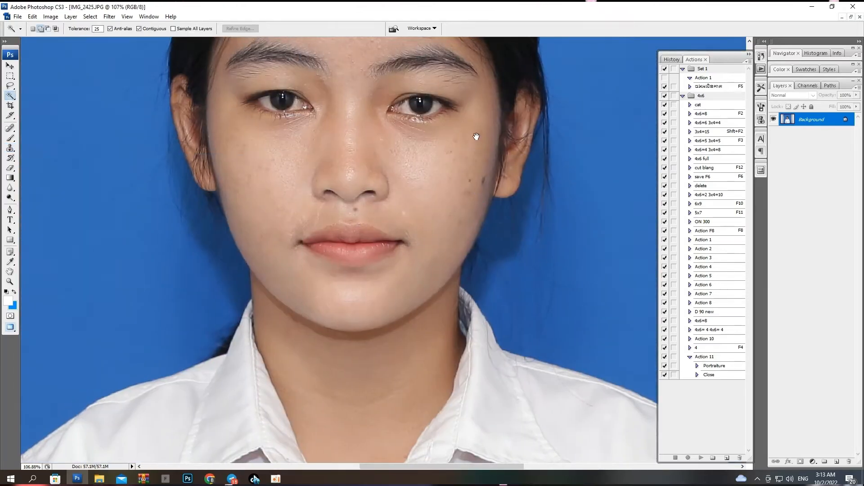
pyautogui.moveTo(476, 135); pyautogui.dragTo(526, 270)
pyautogui.moveTo(393, 135); pyautogui.dragTo(462, 182)
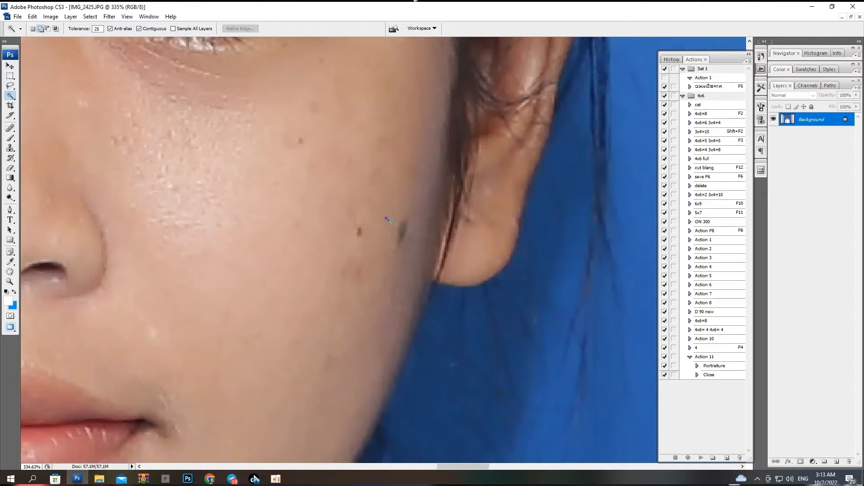
pyautogui.press('j')
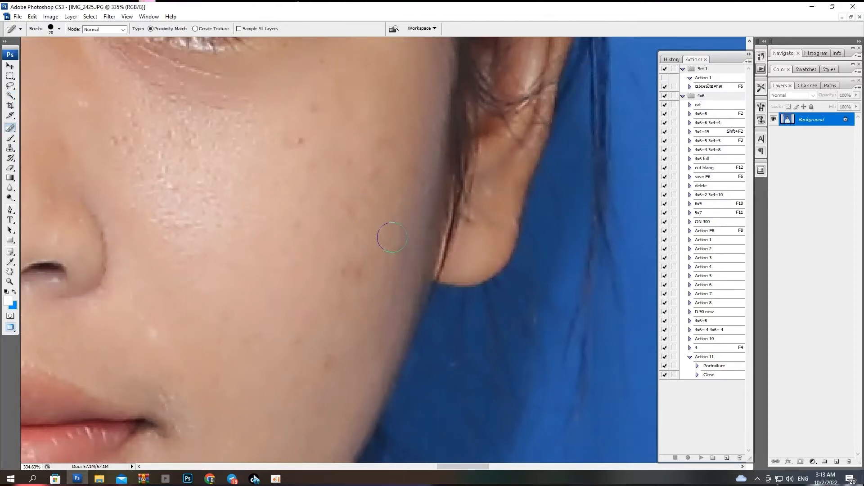
pyautogui.scroll(-8, 392, 237)
# Select the neck skin between the chin and the collar and feather the selection.
pyautogui.press('w')
pyautogui.moveTo(364, 170); pyautogui.dragTo(428, 319)
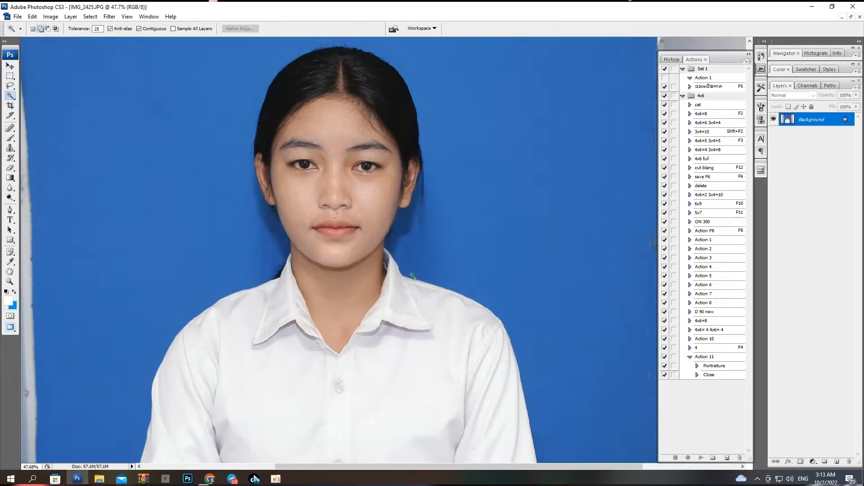
pyautogui.click(341, 285)
pyautogui.hotkey('alt', 'ctrl', 'd')
pyautogui.press('Return')
# Brighten the selected neck with an RGB Curves point at input 136, output 163, and deselect.
pyautogui.hotkey('ctrl', 'm')
pyautogui.click(672, 257)
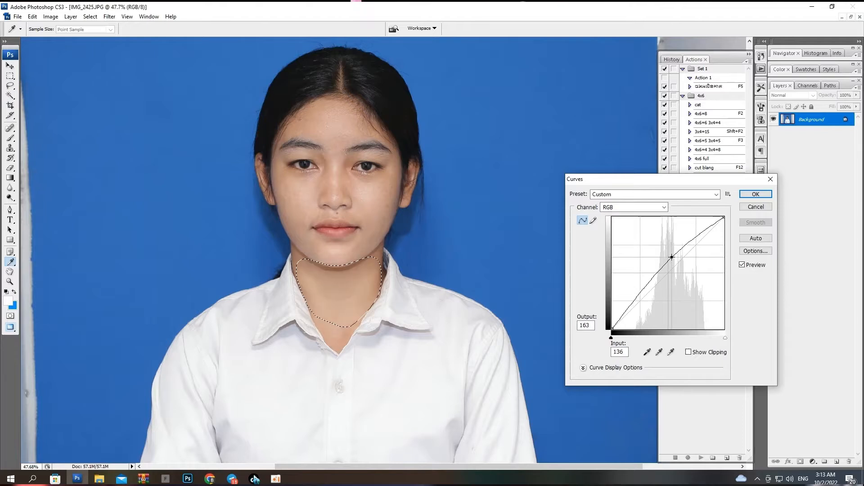
pyautogui.press('Return')
pyautogui.hotkey('ctrl', 'd')
# Lighten the face with the Dodge tool using a 400 px brush, Midtones range and 20% exposure.
pyautogui.press('o')
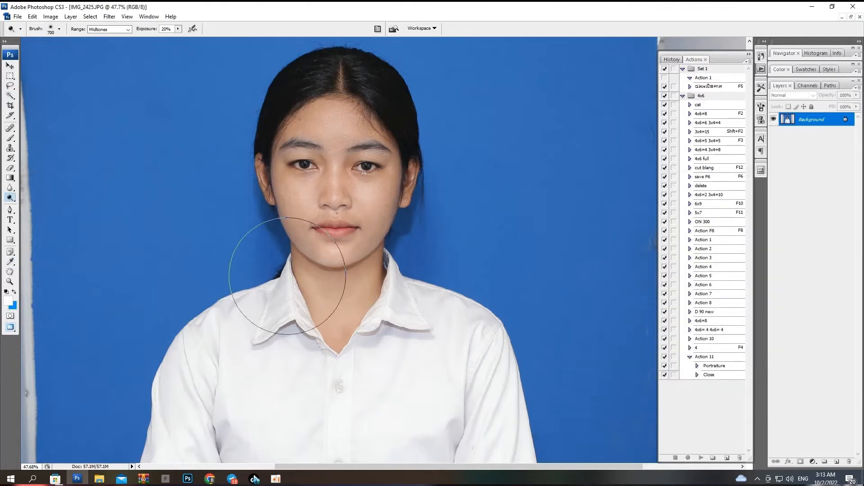
pyautogui.press('[')
pyautogui.press('[')
pyautogui.press('[')
pyautogui.moveTo(280, 178)
pyautogui.mouseDown()
pyautogui.moveTo(314, 119)
pyautogui.moveTo(424, 191)
pyautogui.moveTo(402, 187)
pyautogui.moveTo(388, 214)
pyautogui.moveTo(425, 169)
pyautogui.moveTo(426, 143)
pyautogui.mouseUp()
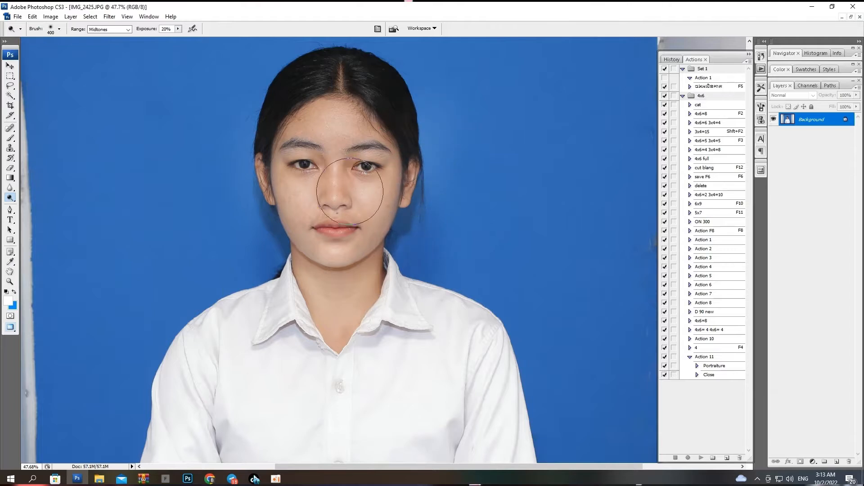
pyautogui.scroll(-5, 353, 190)
pyautogui.scroll(6, 317, 169)
pyautogui.moveTo(396, 336)
pyautogui.mouseDown()
pyautogui.moveTo(413, 229)
pyautogui.moveTo(441, 242)
pyautogui.moveTo(409, 196)
pyautogui.moveTo(376, 221)
pyautogui.mouseUp()
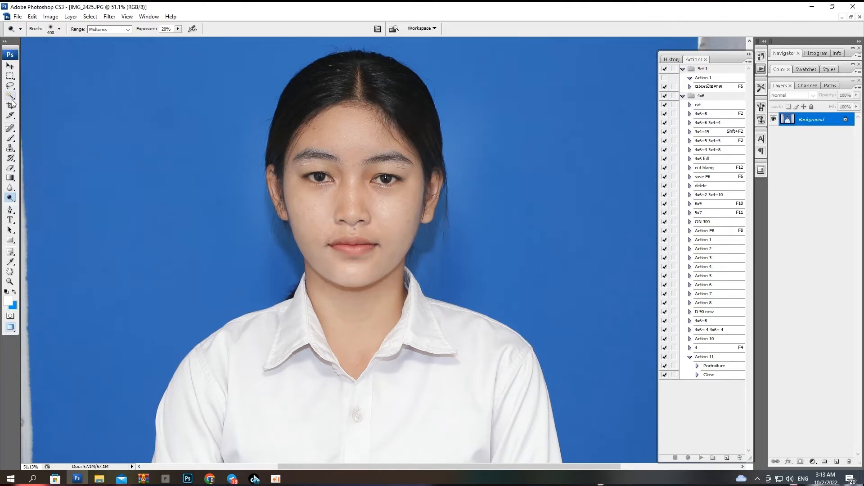
# Select the blue backdrop around the subject with the Quick Selection tool and feather the selection by 1 pixel.
pyautogui.moveTo(10, 96); pyautogui.dragTo(40, 96)
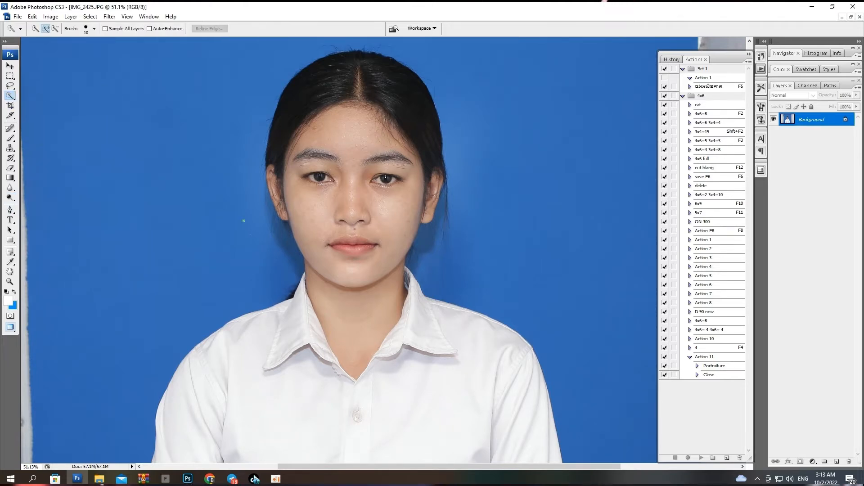
pyautogui.moveTo(250, 223)
pyautogui.mouseDown()
pyautogui.moveTo(193, 333)
pyautogui.moveTo(468, 117)
pyautogui.mouseUp()
pyautogui.hotkey('ctrl', '-')
pyautogui.hotkey('ctrl', '-')
pyautogui.hotkey('ctrl', '-')
pyautogui.hotkey('ctrl', '-')
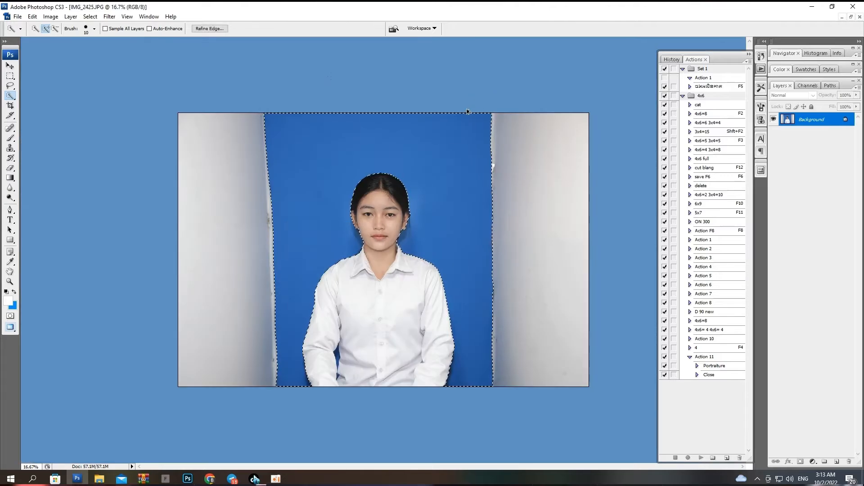
pyautogui.hotkey('ctrl', 'alt', 'd')
pyautogui.write('1')
pyautogui.press('Return')
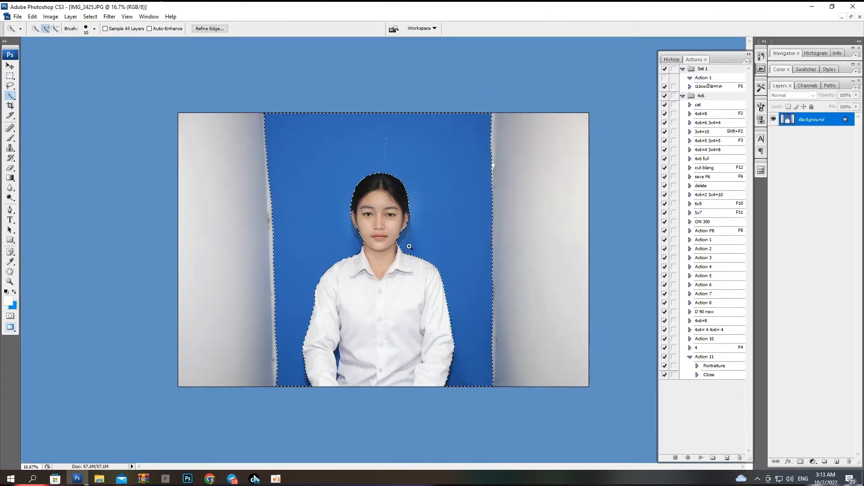
# Clone clean blue backdrop over the stray hair and shadows on both sides of the neck with a 277 px Clone Stamp, and deselect.
pyautogui.moveTo(379, 112)
pyautogui.mouseDown()
pyautogui.moveTo(431, 268)
pyautogui.moveTo(437, 325)
pyautogui.mouseUp()
pyautogui.moveTo(382, 333); pyautogui.dragTo(357, 179)
pyautogui.press('s')
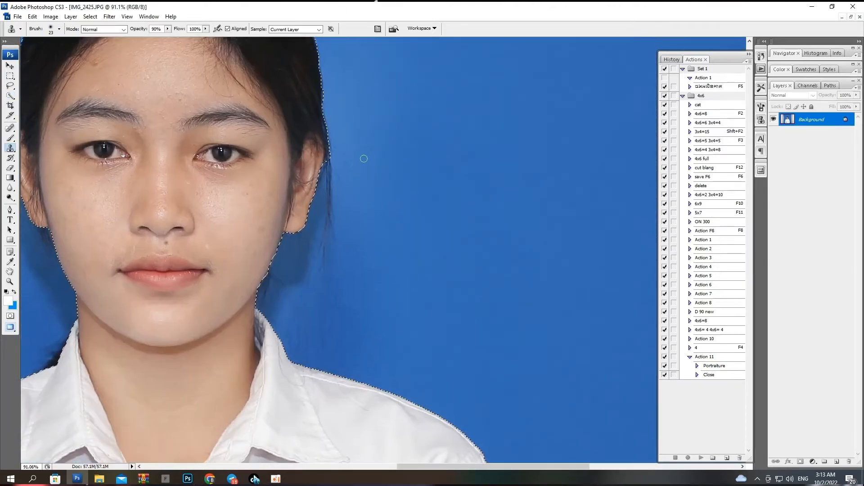
pyautogui.rightClick(378, 182)
pyautogui.click(460, 200)
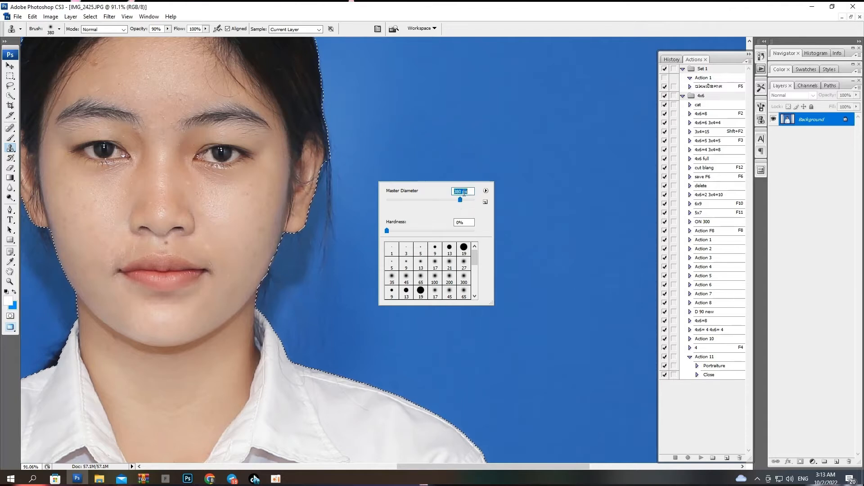
pyautogui.click(454, 198)
pyautogui.press('Return')
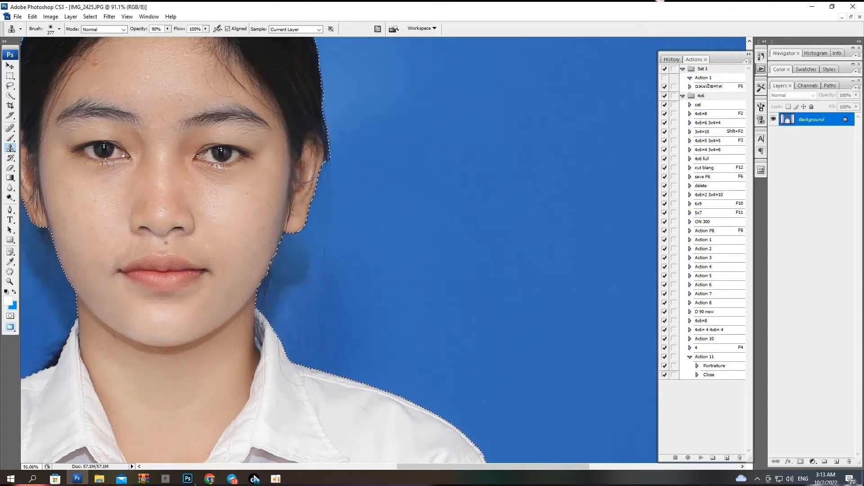
pyautogui.keyDown('alt'); pyautogui.click(319, 261); pyautogui.keyUp('alt')
pyautogui.moveTo(314, 240)
pyautogui.mouseDown()
pyautogui.moveTo(280, 267)
pyautogui.moveTo(278, 317)
pyautogui.moveTo(343, 297)
pyautogui.moveTo(326, 330)
pyautogui.mouseUp()
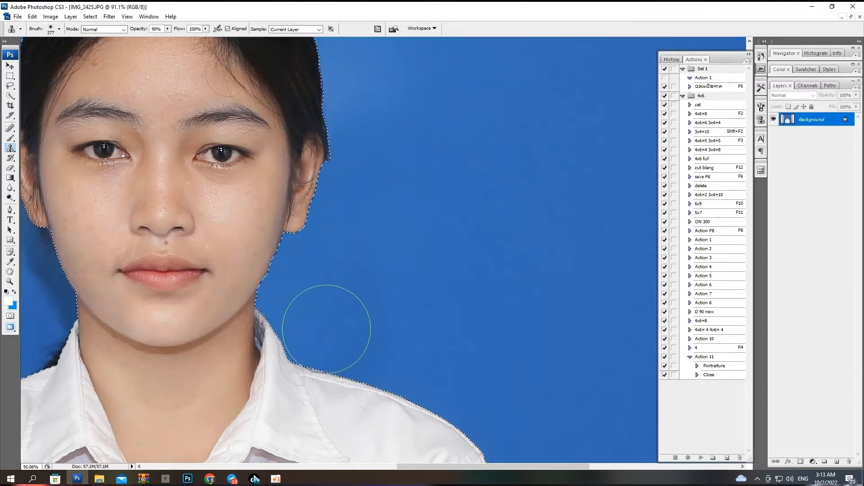
pyautogui.hscroll(-5, 358, 253)
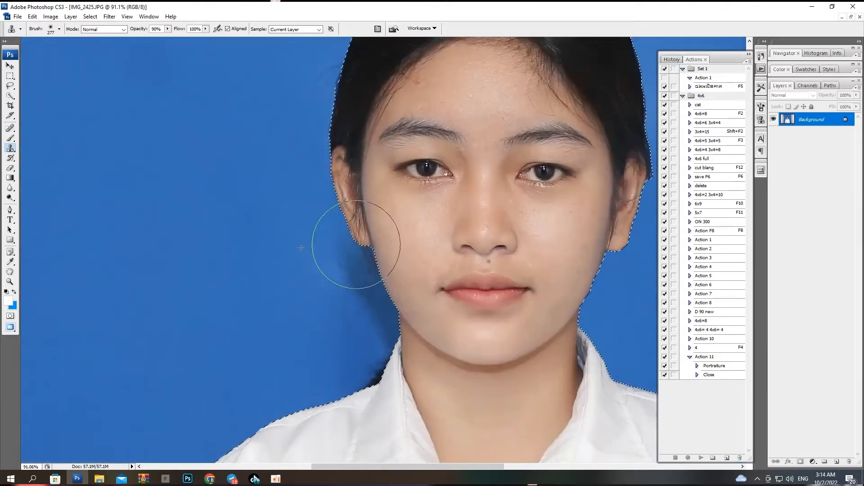
pyautogui.moveTo(373, 352); pyautogui.dragTo(366, 370)
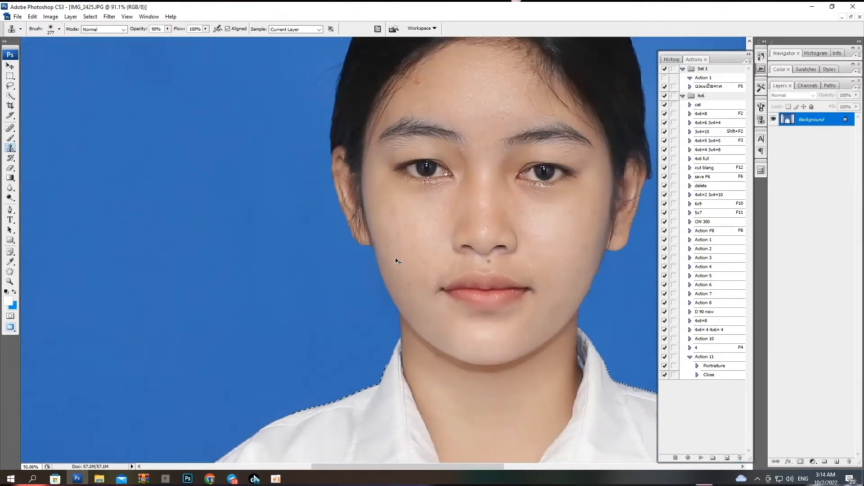
# Trace a Pen path along the hair edge above the right-hand ear and around the adjacent backdrop.
pyautogui.scroll(-2, 395, 258)
pyautogui.scroll(4, 524, 224)
pyautogui.press('p')
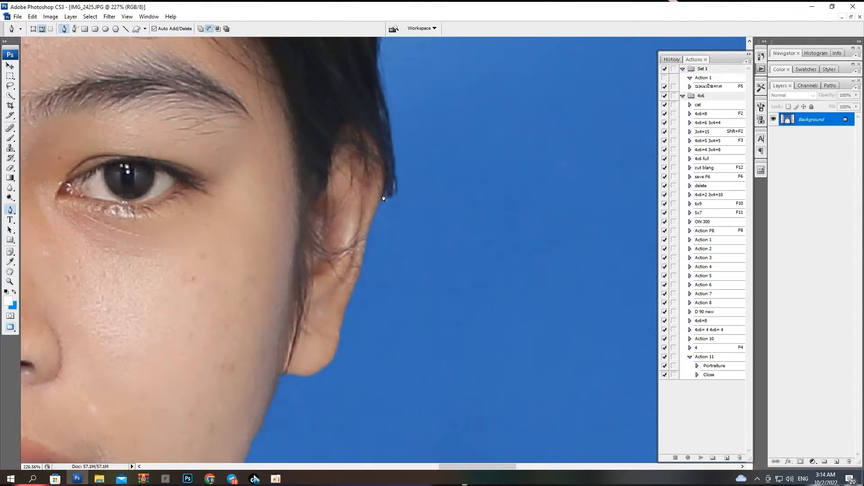
pyautogui.click(387, 173)
pyautogui.moveTo(384, 80); pyautogui.dragTo(395, 239)
pyautogui.click(390, 234)
pyautogui.moveTo(391, 209); pyautogui.dragTo(399, 139)
pyautogui.moveTo(491, 256); pyautogui.dragTo(425, 102)
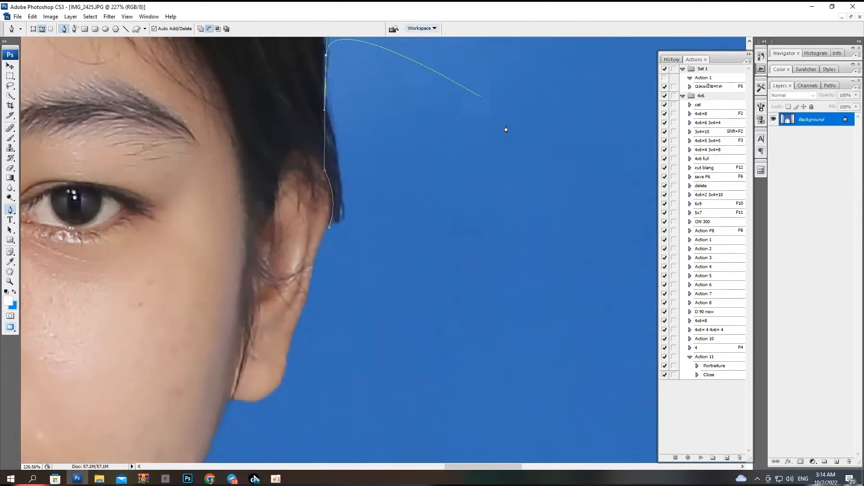
pyautogui.moveTo(499, 108); pyautogui.dragTo(536, 266)
pyautogui.moveTo(535, 302); pyautogui.dragTo(507, 374)
pyautogui.moveTo(455, 395); pyautogui.dragTo(404, 400)
pyautogui.moveTo(338, 395); pyautogui.dragTo(337, 385)
# Convert the backdrop path beside the ear into a selection and feather it by 1 pixel.
pyautogui.hotkey('ctrl', 'Return')
pyautogui.hotkey('ctrl', 'alt', 'd')
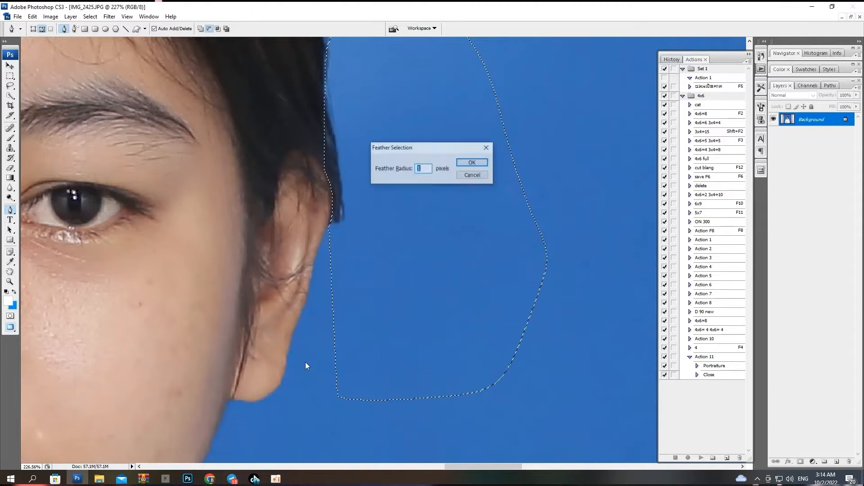
pyautogui.press('Return')
# Clone clean backdrop over the stray hair tip by the right-hand ear and the light halo beside the hair.
pyautogui.press('s')
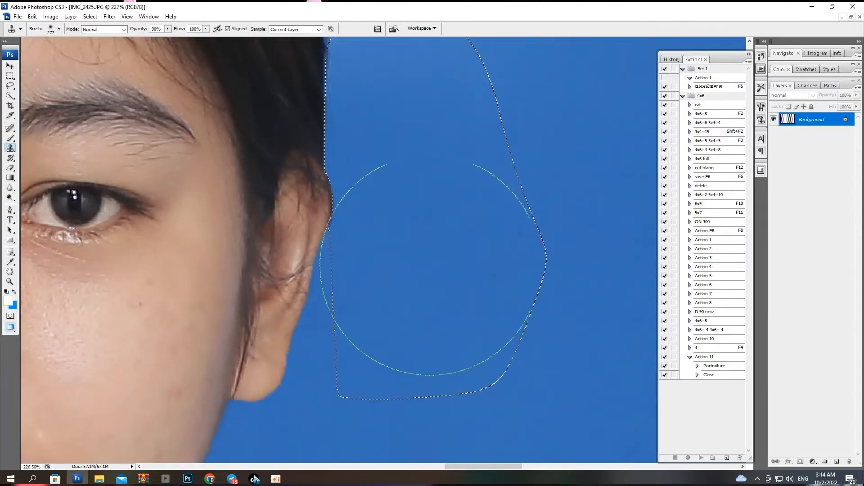
pyautogui.hotkey('ctrl', '0')
pyautogui.moveTo(468, 163); pyautogui.dragTo(501, 310)
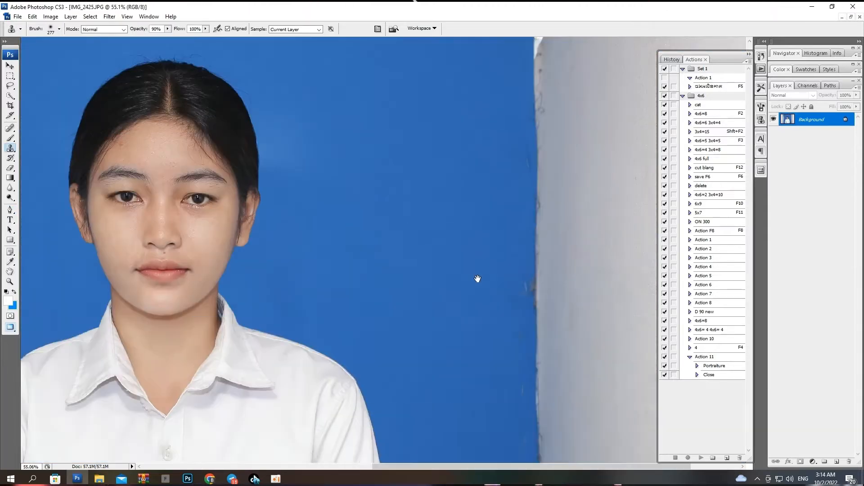
pyautogui.moveTo(479, 280); pyautogui.dragTo(499, 293)
pyautogui.keyDown('alt'); pyautogui.click(490, 236); pyautogui.keyUp('alt')
pyautogui.moveTo(306, 244)
pyautogui.mouseDown()
pyautogui.moveTo(282, 233)
pyautogui.moveTo(298, 204)
pyautogui.mouseUp()
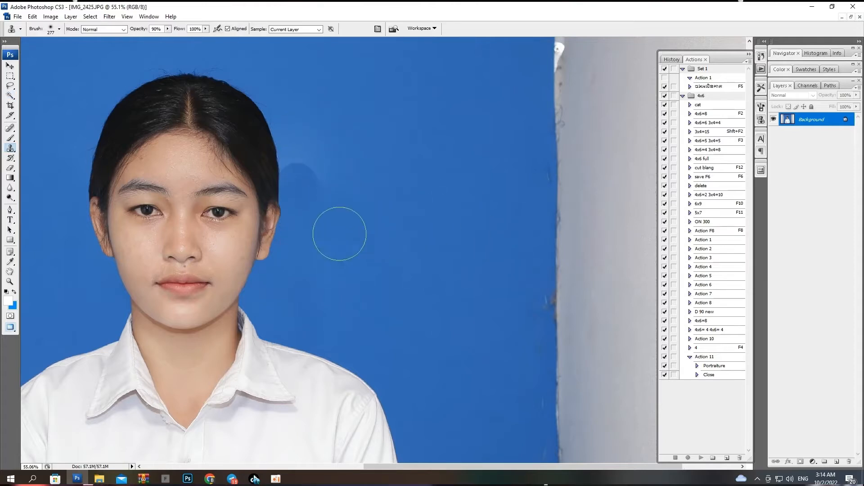
pyautogui.moveTo(326, 161); pyautogui.dragTo(317, 181)
pyautogui.hotkey('ctrl', '-')
pyautogui.hotkey('ctrl', '-')
pyautogui.press('w')
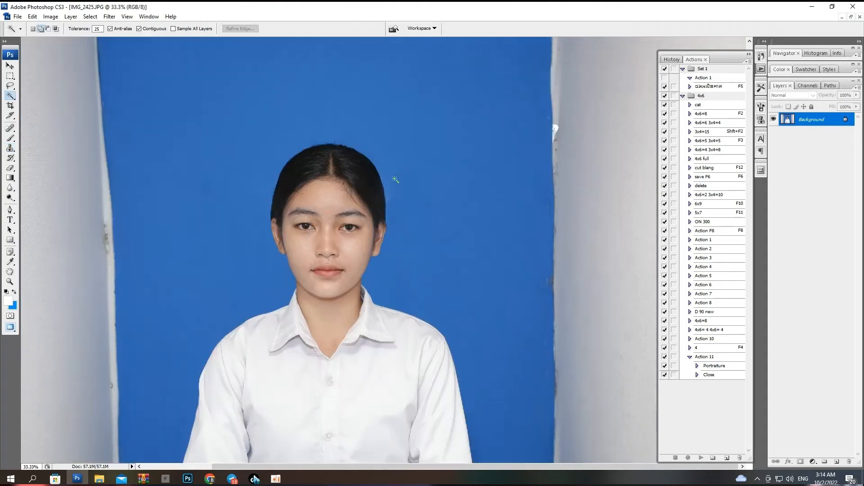
# Select the shadowed skin under the chin and along the neck with the Magic Wand and feather the selection.
pyautogui.scroll(5, 379, 310)
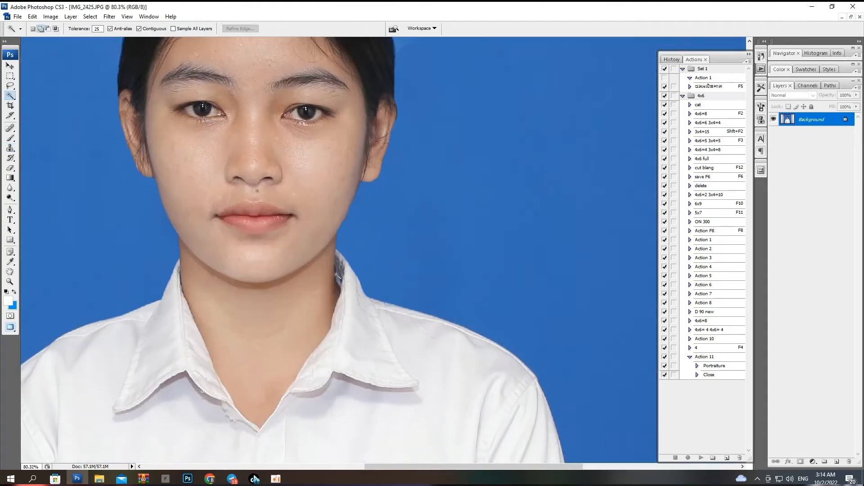
pyautogui.click(337, 306)
pyautogui.hotkey('ctrl', 'alt', 'd')
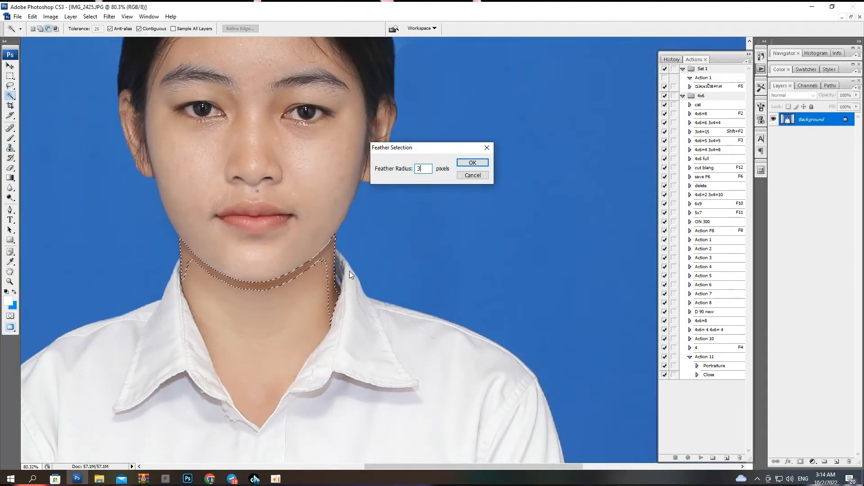
pyautogui.press('Return')
pyautogui.hotkey('ctrl', 'z')
pyautogui.hotkey('ctrl', 'alt', 'd')
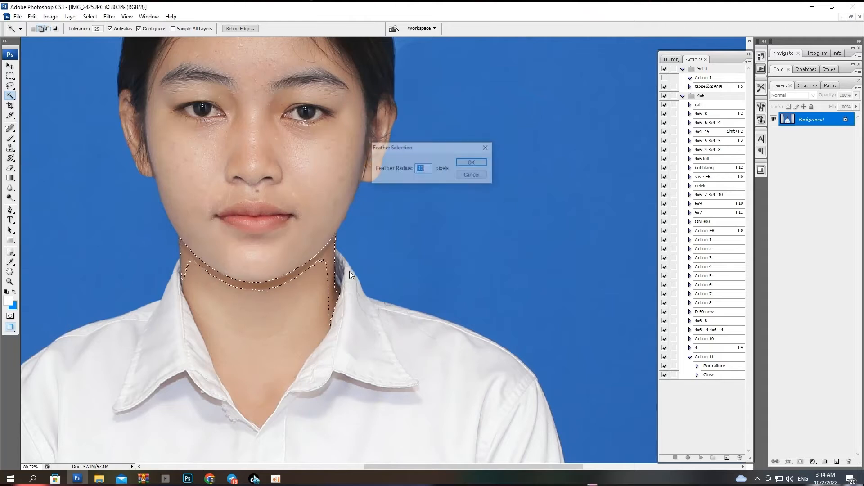
pyautogui.press('Return')
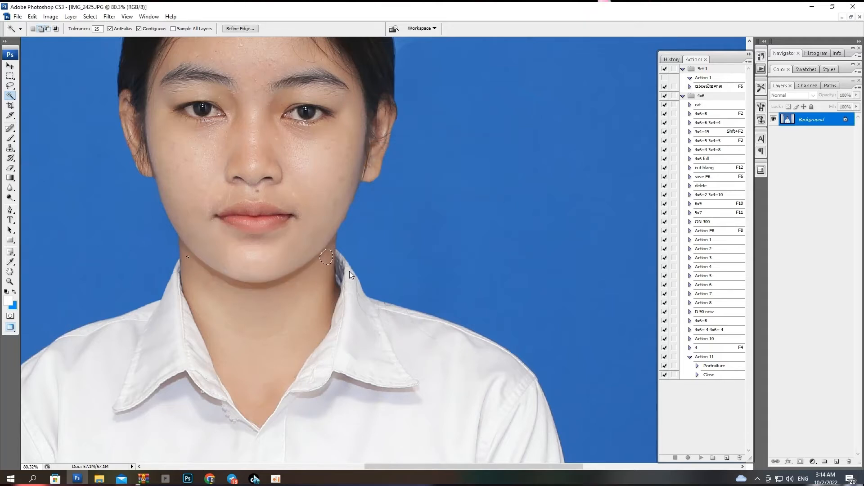
# Brighten the selected neck shadow with Levels by setting the midtone input to 1.18.
pyautogui.hotkey('ctrl', 'l')
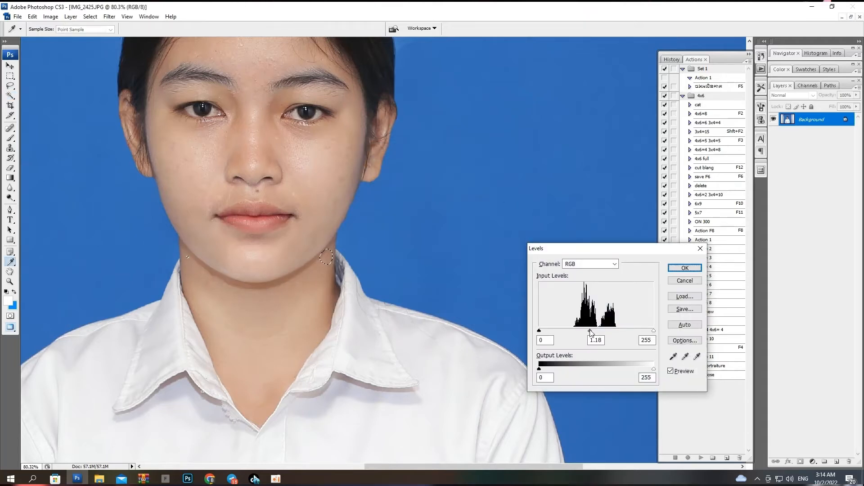
pyautogui.press('Return')
pyautogui.hotkey('ctrl', '0')
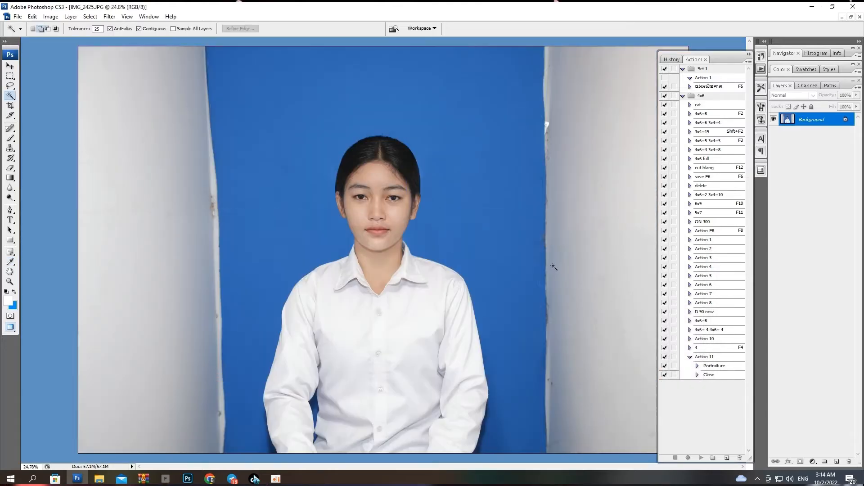
# Select the blue backdrop around the woman with the Magic Wand and feather the selection.
pyautogui.press('o')
pyautogui.press('w')
pyautogui.click(454, 200)
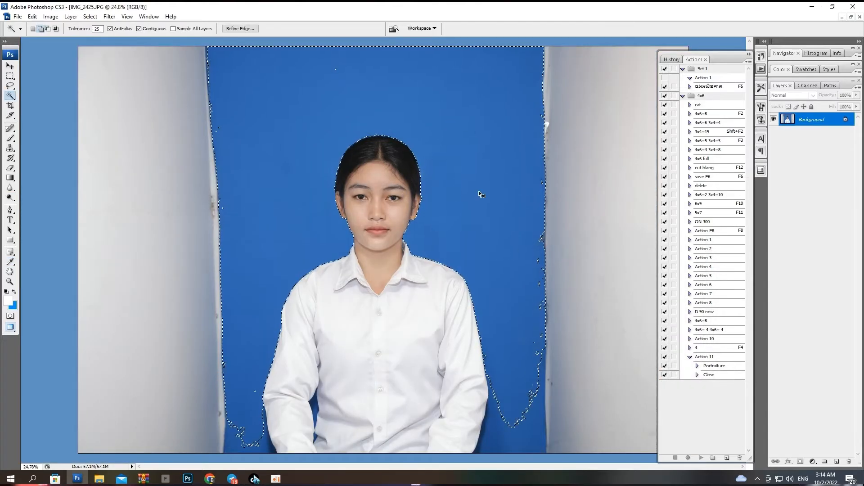
pyautogui.hotkey('ctrl', 'alt', 'd')
pyautogui.press('Return')
# Apply a Photo Filter adjustment with Cooling Filter (82) to the selected backdrop.
pyautogui.hotkey('alt', 'i')
pyautogui.press('a')
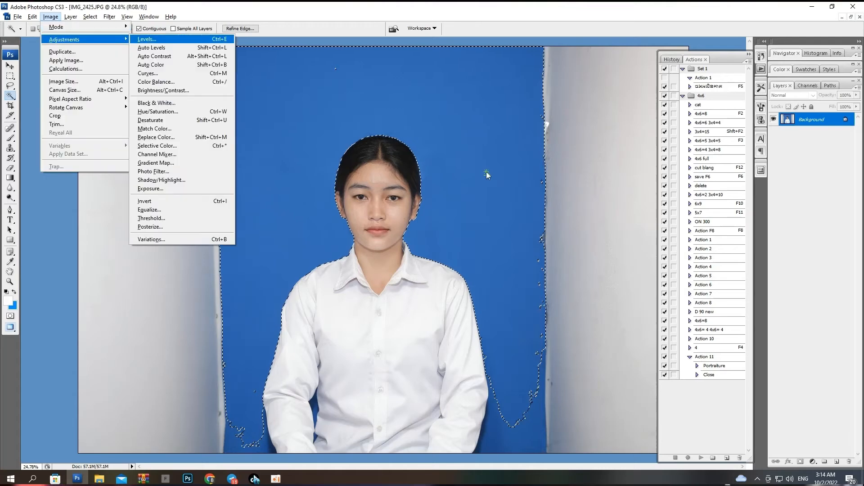
pyautogui.press('f')
pyautogui.click(650, 151)
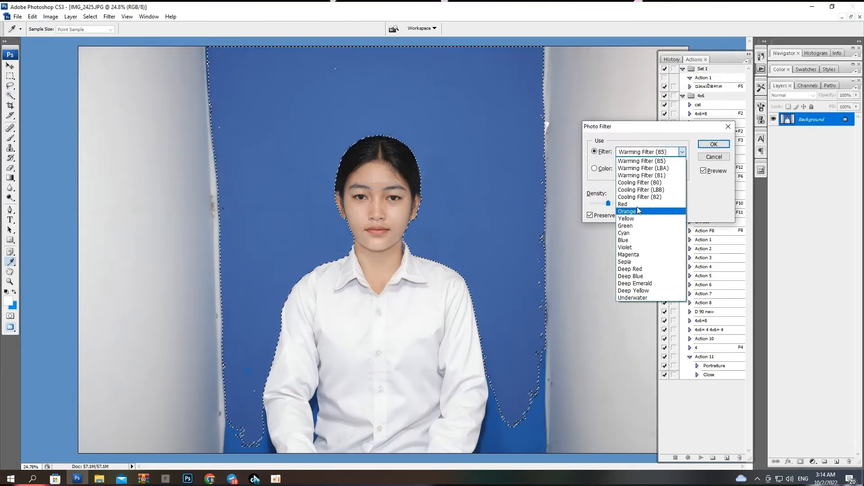
pyautogui.click(644, 198)
pyautogui.press('Return')
# Brighten the selected backdrop by raising the middle of the RGB curve in Curves, and deselect.
pyautogui.hotkey('ctrl', 'm')
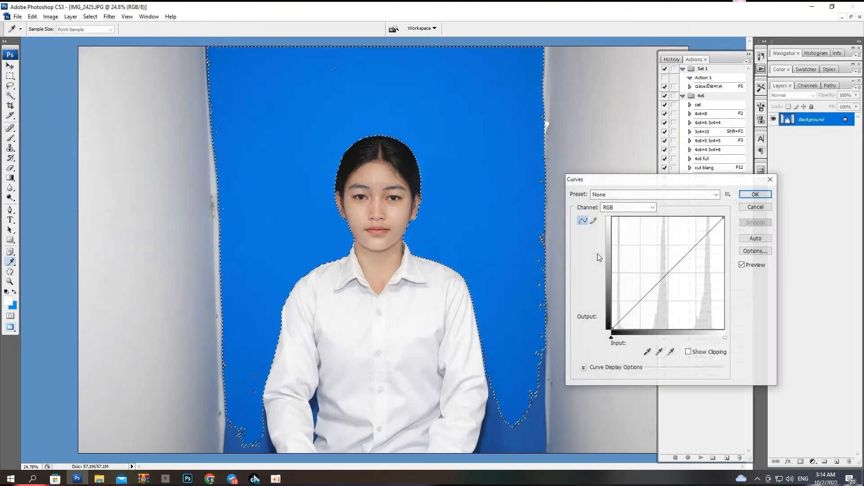
pyautogui.click(664, 268)
pyautogui.press('Return')
pyautogui.hotkey('ctrl', 'd')
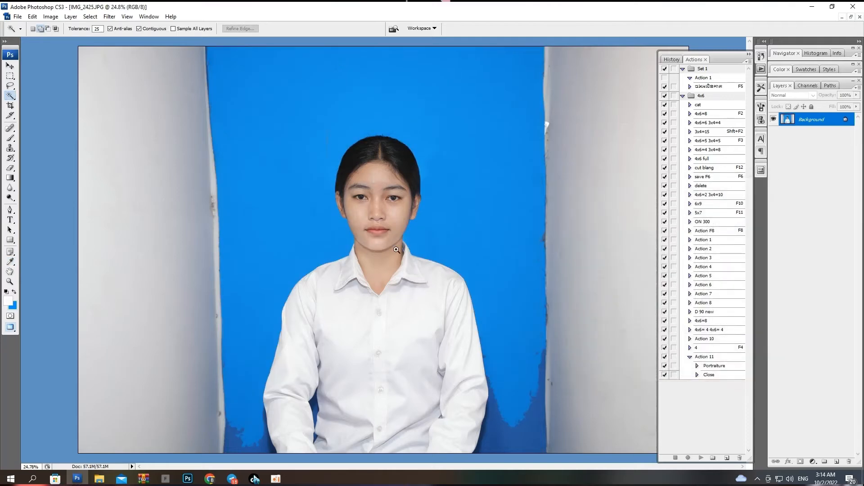
# Trace a Pen path from below the right-hand earlobe down the jaw and neck edge to the collar and out into the backdrop.
pyautogui.moveTo(330, 134); pyautogui.dragTo(413, 325)
pyautogui.moveTo(339, 133); pyautogui.dragTo(443, 245)
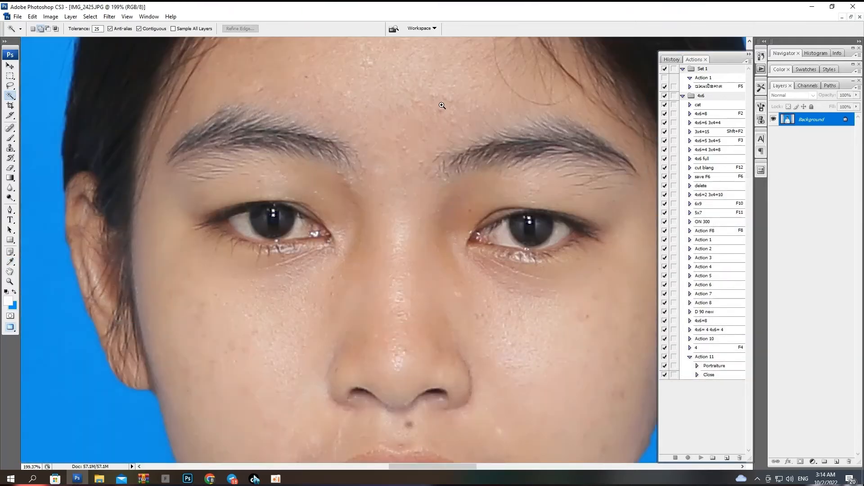
pyautogui.moveTo(440, 143); pyautogui.dragTo(585, 395)
pyautogui.moveTo(585, 394); pyautogui.dragTo(380, 87)
pyautogui.press('p')
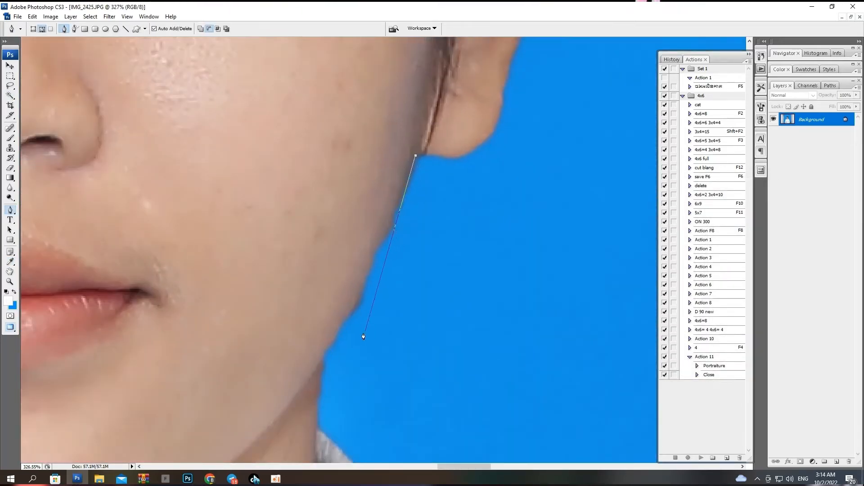
pyautogui.moveTo(354, 307); pyautogui.dragTo(328, 348)
pyautogui.moveTo(317, 395); pyautogui.dragTo(314, 302)
pyautogui.click(314, 323)
pyautogui.moveTo(506, 432); pyautogui.dragTo(559, 452)
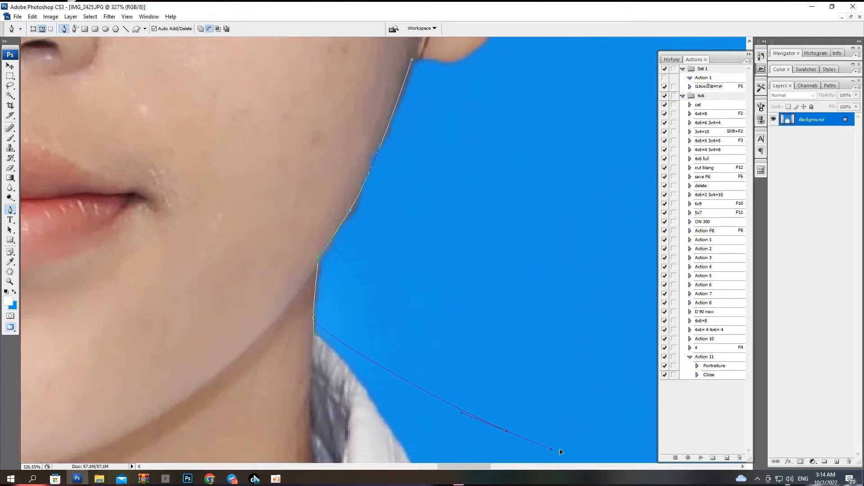
# Complete the jaw path around the adjacent backdrop, convert it into a selection and feather it.
pyautogui.moveTo(576, 405); pyautogui.dragTo(435, 436)
pyautogui.moveTo(627, 373); pyautogui.dragTo(625, 320)
pyautogui.moveTo(566, 193); pyautogui.dragTo(561, 170)
pyautogui.click(543, 153)
pyautogui.hotkey('ctrl', 'Return')
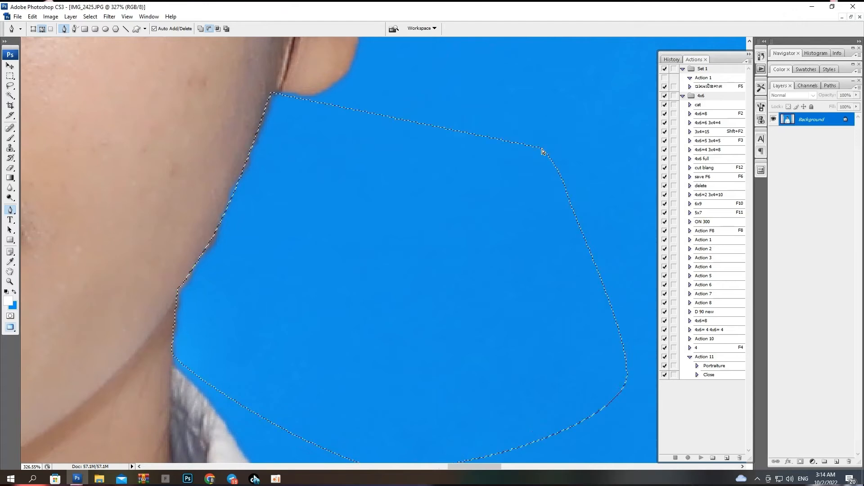
pyautogui.hotkey('ctrl', 'alt', 'd')
pyautogui.press('Return')
# Retouch the backdrop along the right-hand jaw edge with a soft 121 px Clone Stamp, lowering its opacity to 20%, and deselect.
pyautogui.press('s')
pyautogui.rightClick(452, 292)
pyautogui.moveTo(529, 307); pyautogui.dragTo(495, 308)
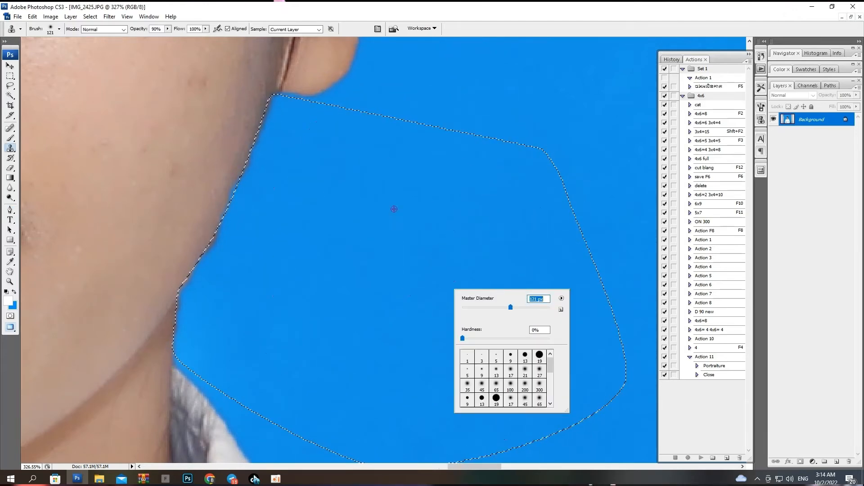
pyautogui.press('Return')
pyautogui.moveTo(195, 155); pyautogui.dragTo(315, 207)
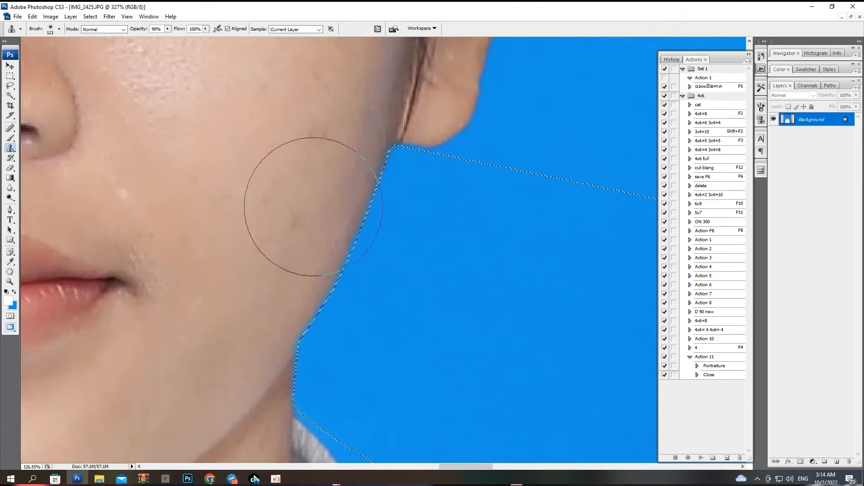
pyautogui.press('2')
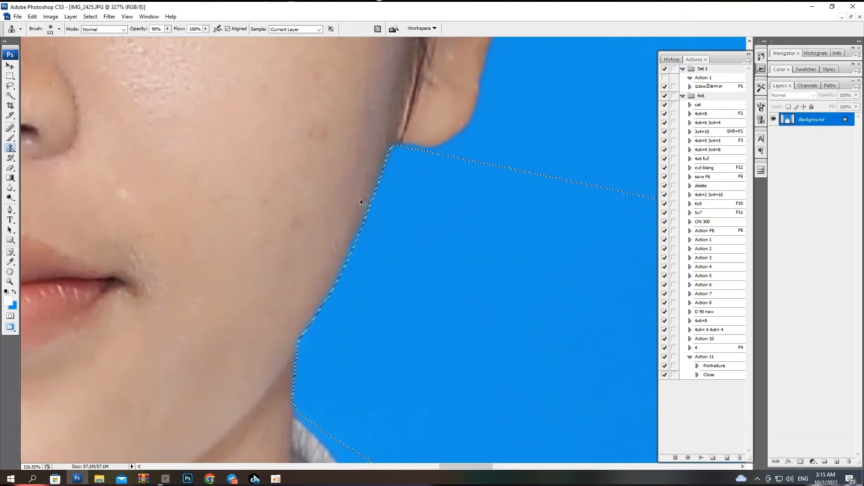
pyautogui.keyDown('alt'); pyautogui.click(280, 179); pyautogui.keyUp('alt')
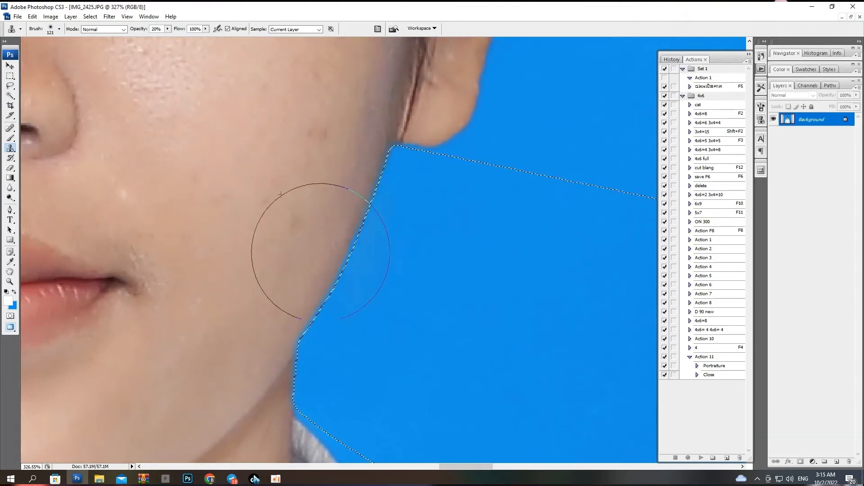
pyautogui.moveTo(320, 261)
pyautogui.mouseDown()
pyautogui.moveTo(332, 268)
pyautogui.moveTo(351, 216)
pyautogui.mouseUp()
pyautogui.hotkey('ctrl', 'd')
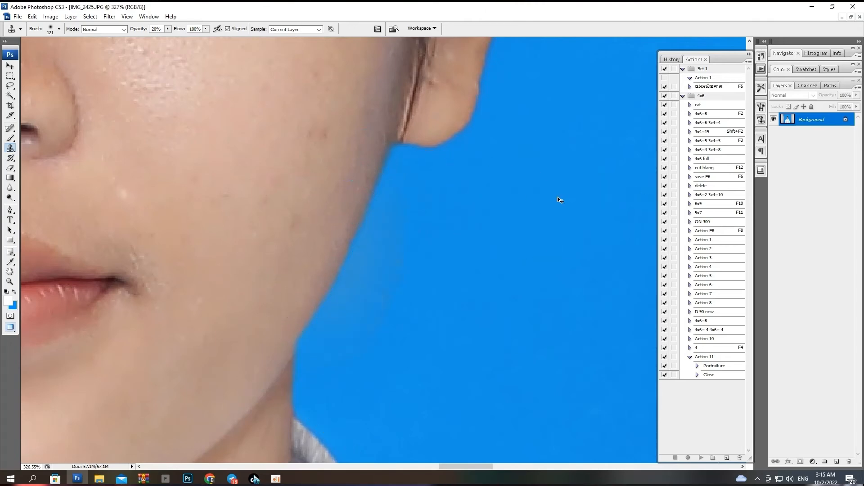
# Brighten the whole photo with Curves by raising the RGB midpoint to output 137 at input 122.
pyautogui.hotkey('ctrl', '-')
pyautogui.hotkey('ctrl', '-')
pyautogui.hotkey('ctrl', '-')
pyautogui.hotkey('ctrl', '-')
pyautogui.hotkey('ctrl', '-')
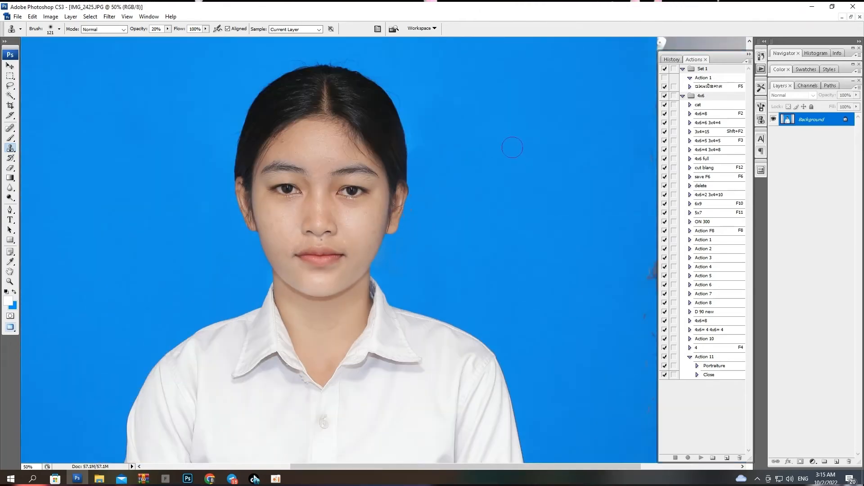
pyautogui.moveTo(211, 116); pyautogui.dragTo(390, 303)
pyautogui.press('w')
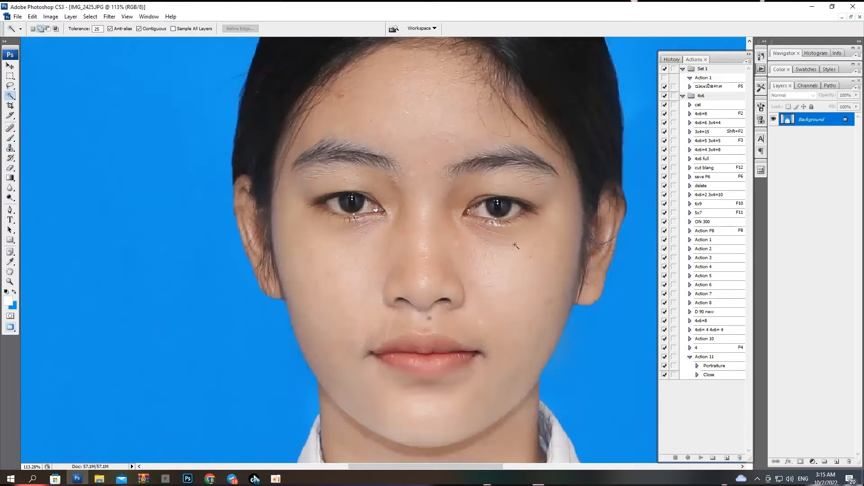
pyautogui.hotkey('ctrl', 'm')
pyautogui.moveTo(666, 275); pyautogui.dragTo(666, 269)
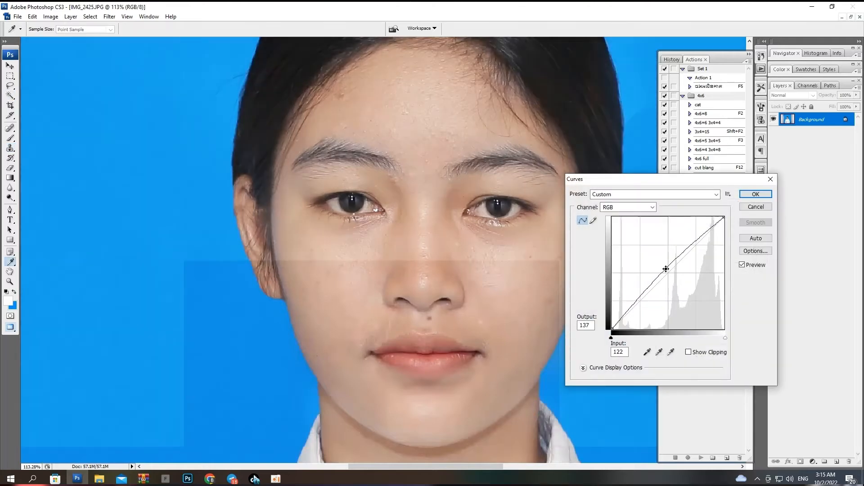
pyautogui.press('Return')
# Select the darker skin of both ears with the Magic Wand and feather the selection by 20 pixels.
pyautogui.hotkey('ctrl', '-')
pyautogui.hotkey('ctrl', '-')
pyautogui.hotkey('ctrl', '-')
pyautogui.hotkey('ctrl', '-')
pyautogui.hotkey('ctrl', '-')
pyautogui.hotkey('ctrl', '-')
pyautogui.hotkey('ctrl', '-')
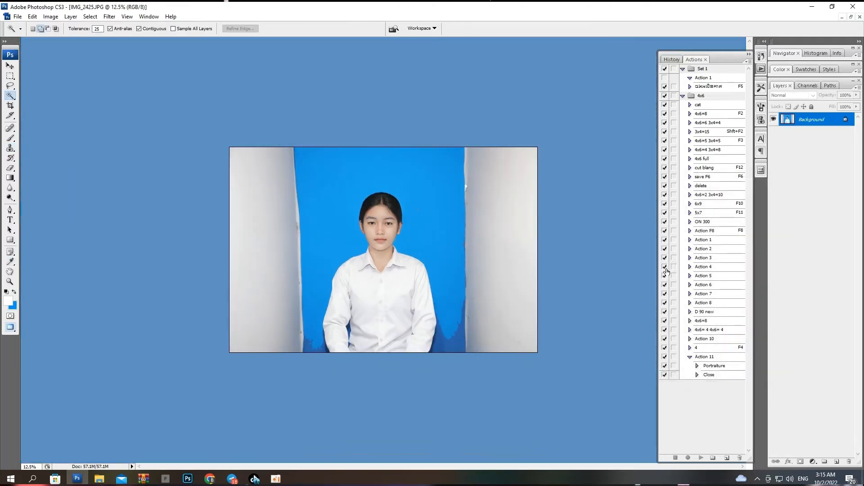
pyautogui.moveTo(432, 196); pyautogui.dragTo(475, 269)
pyautogui.moveTo(225, 328); pyautogui.dragTo(479, 306)
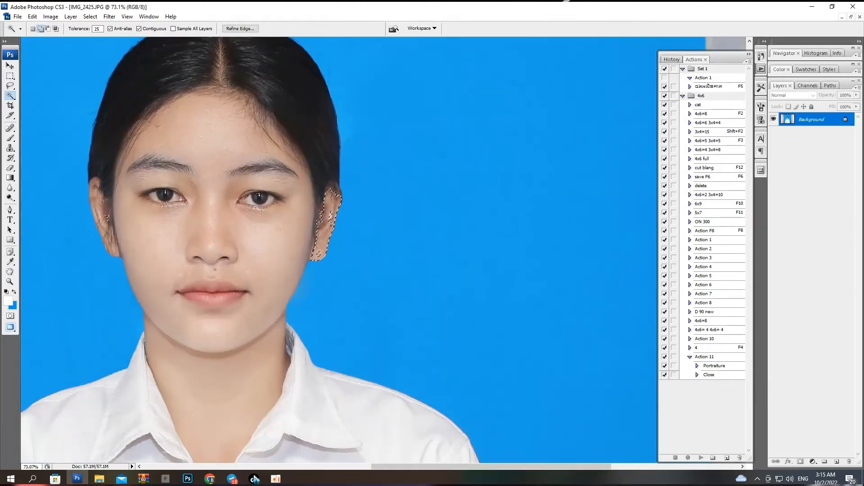
pyautogui.click(100, 213)
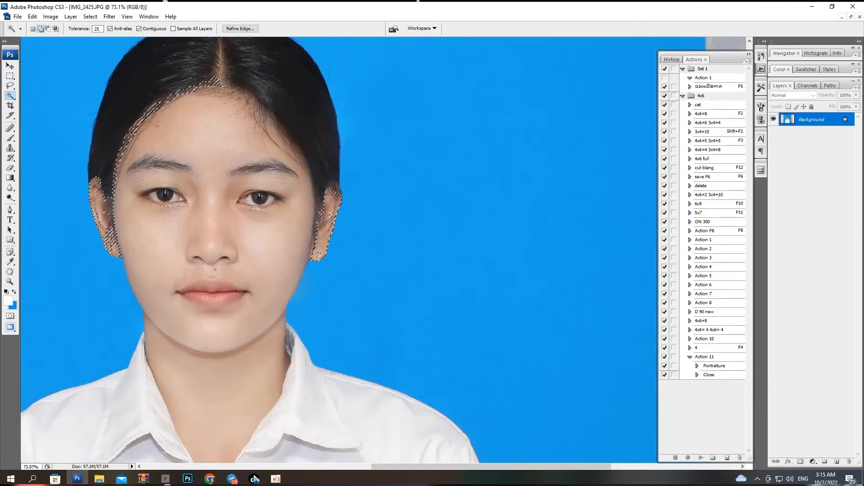
pyautogui.hotkey('ctrl', 'alt', 'd')
pyautogui.write('20')
pyautogui.press('Return')
# Brighten the selected ears by raising the middle of the RGB curve in Curves.
pyautogui.hotkey('ctrl', 'm')
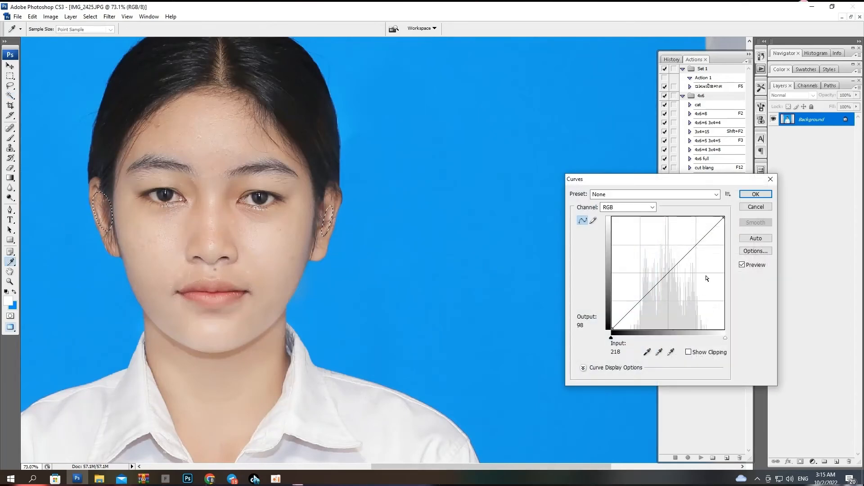
pyautogui.moveTo(671, 270); pyautogui.dragTo(669, 255)
pyautogui.press('Return')
pyautogui.hotkey('ctrl', '0')
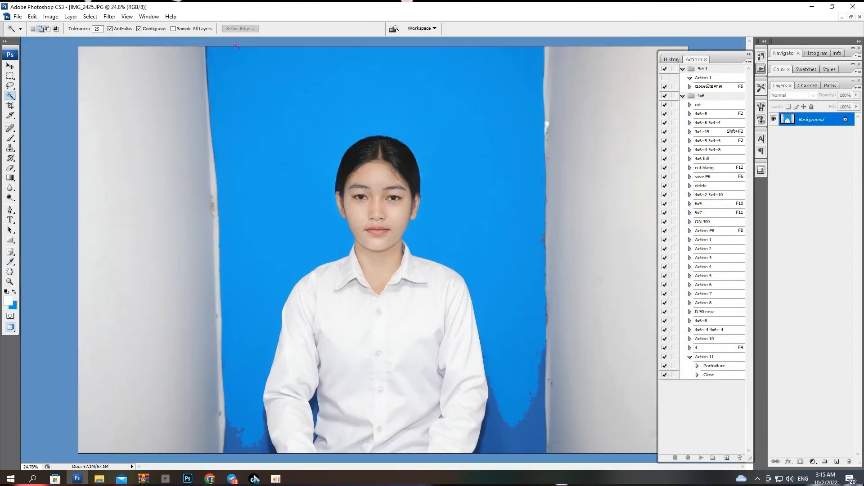
# Smooth the skin with the Imagenomic Portraiture filter using the Smoothing: Medium preset, checking the face in the preview.
pyautogui.click(110, 18)
pyautogui.moveTo(181, 233)
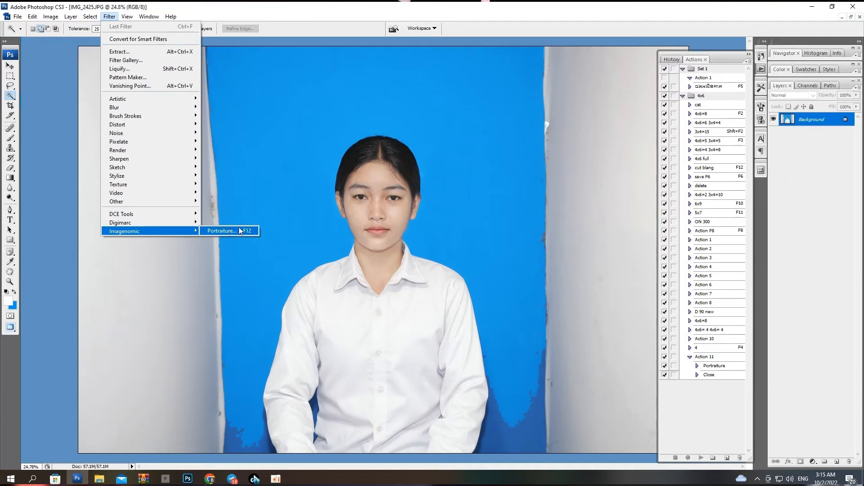
pyautogui.click(240, 233)
pyautogui.scroll(4, 571, 278)
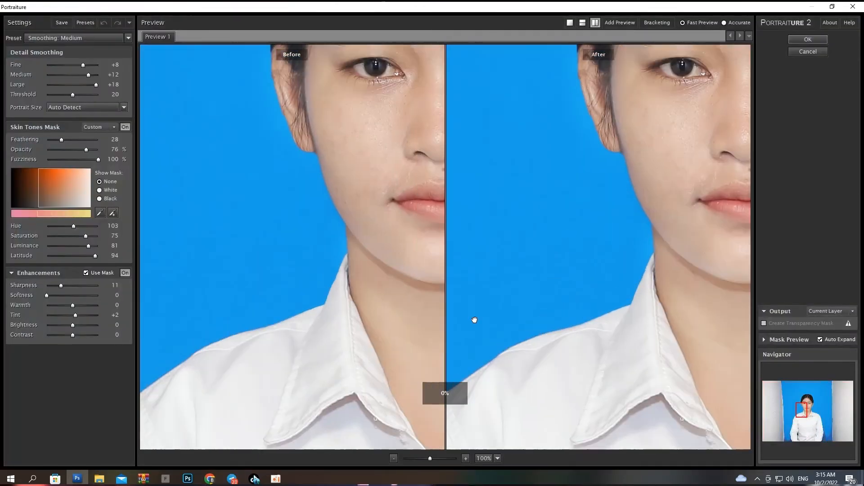
pyautogui.moveTo(693, 220); pyautogui.dragTo(599, 325)
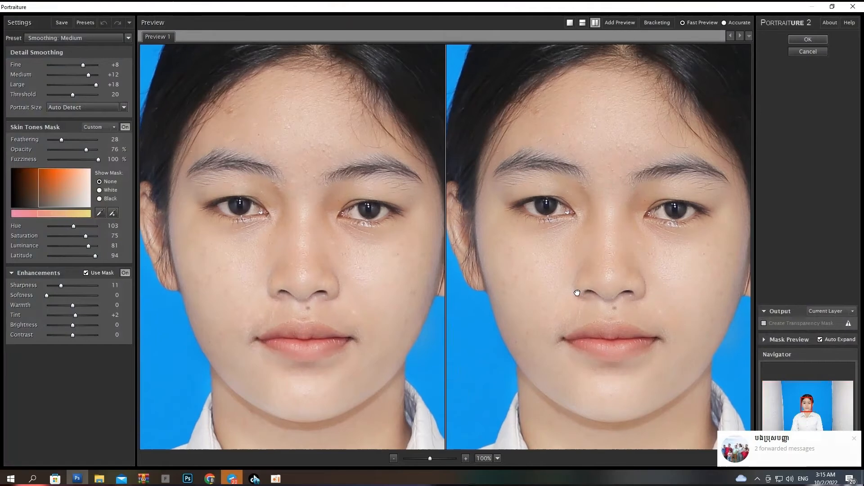
pyautogui.moveTo(577, 293); pyautogui.dragTo(568, 285)
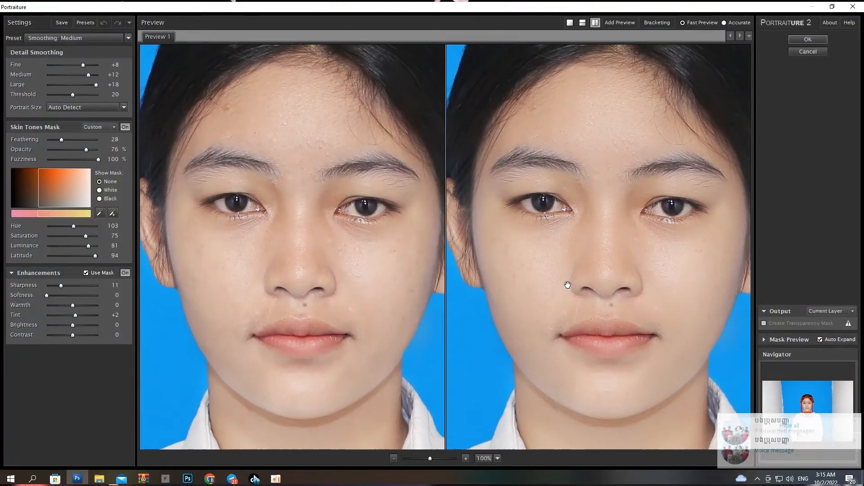
pyautogui.press('Return')
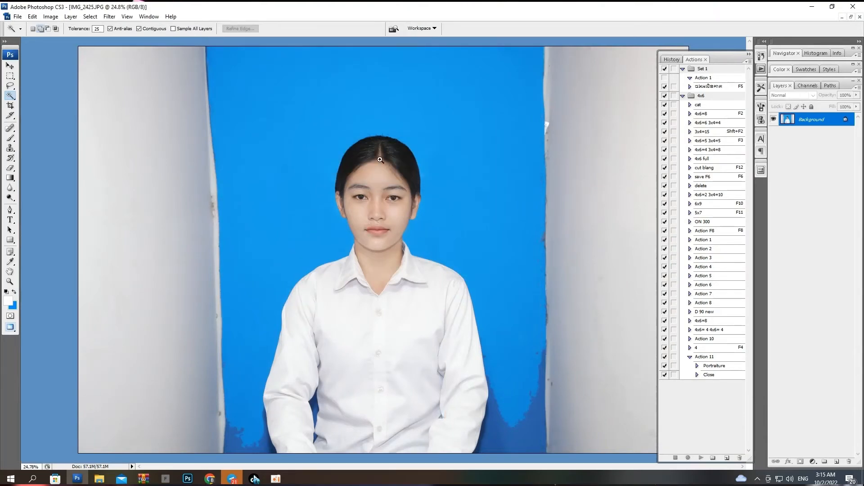
# Apply a slight midtone adjustment to the whole smoothed portrait with the RGB curve in Curves.
pyautogui.moveTo(380, 159); pyautogui.dragTo(494, 327)
pyautogui.hotkey('ctrl', 'm')
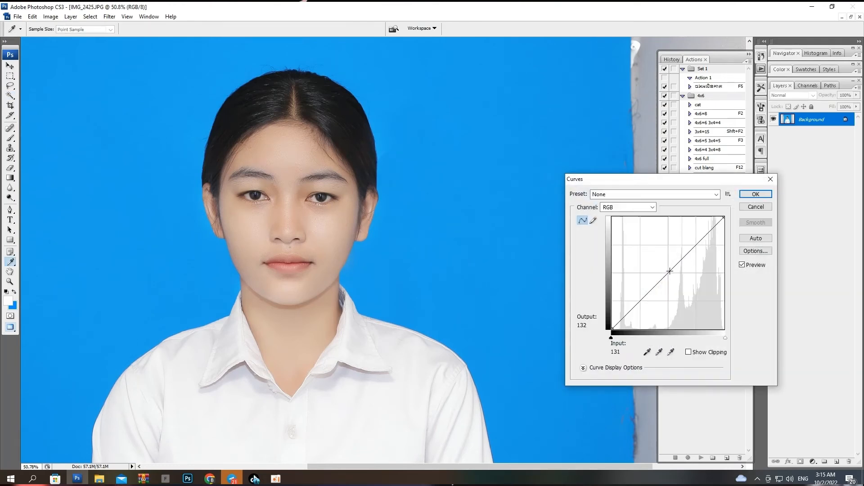
pyautogui.click(669, 270)
pyautogui.press('Return')
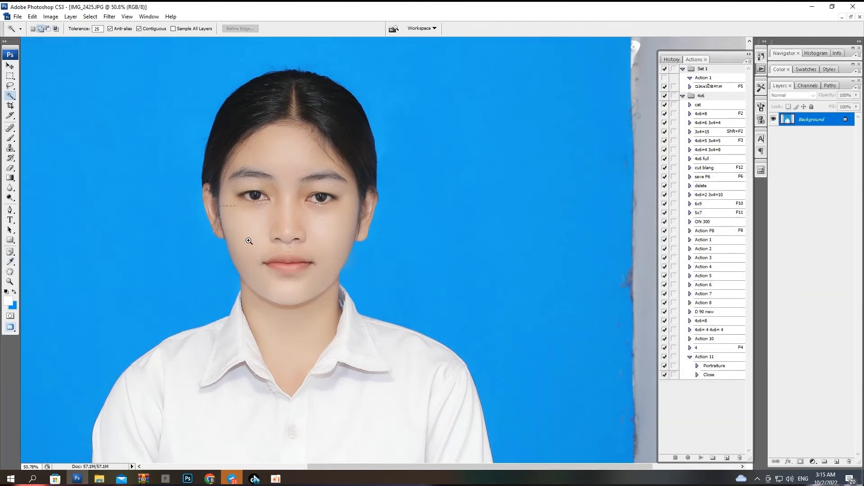
# Select the inner area of the lips with a freehand lasso outline and feather the selection.
pyautogui.moveTo(249, 207); pyautogui.dragTo(398, 338)
pyautogui.press('l')
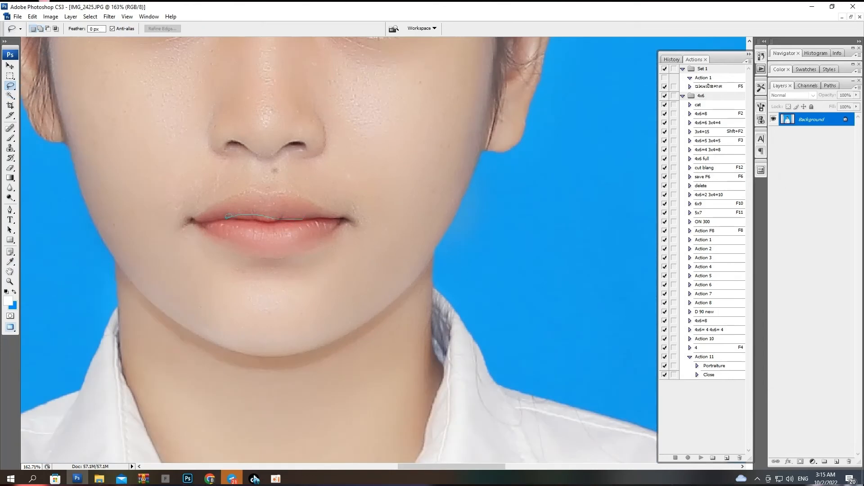
pyautogui.moveTo(314, 220); pyautogui.dragTo(312, 220)
pyautogui.hotkey('ctrl', 'alt', 'd')
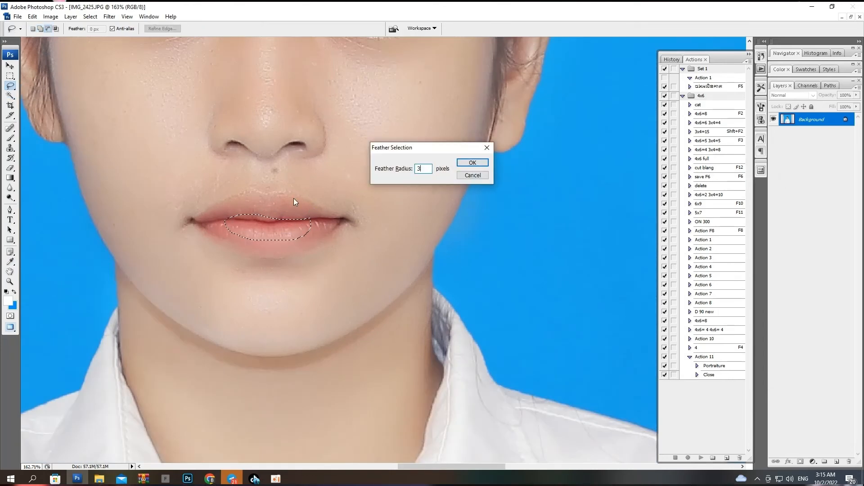
pyautogui.write('10')
pyautogui.press('Return')
pyautogui.hotkey('ctrl', 'alt', 'd')
pyautogui.press('Return')
# Redden the selected lips with Color Balance, setting the midtone color levels to +99, -28 and 0.
pyautogui.press('i')
pyautogui.hotkey('ctrl', 'b')
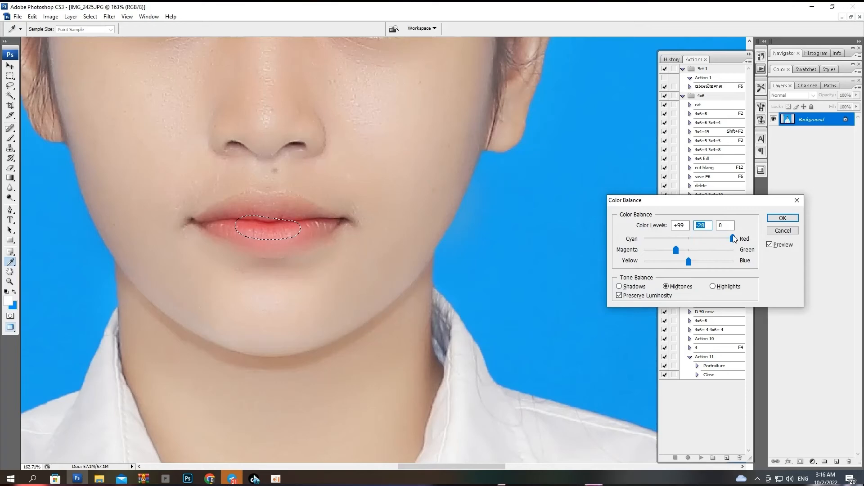
pyautogui.press('Return')
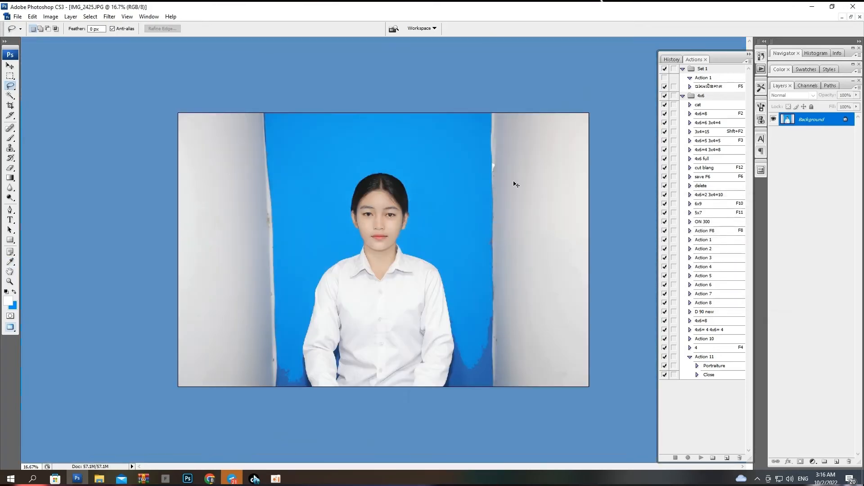
# Trace a Pen path along the left edge of the hair and ear, looping out around the stray hairs in the blue backdrop.
pyautogui.scroll(3, 356, 180)
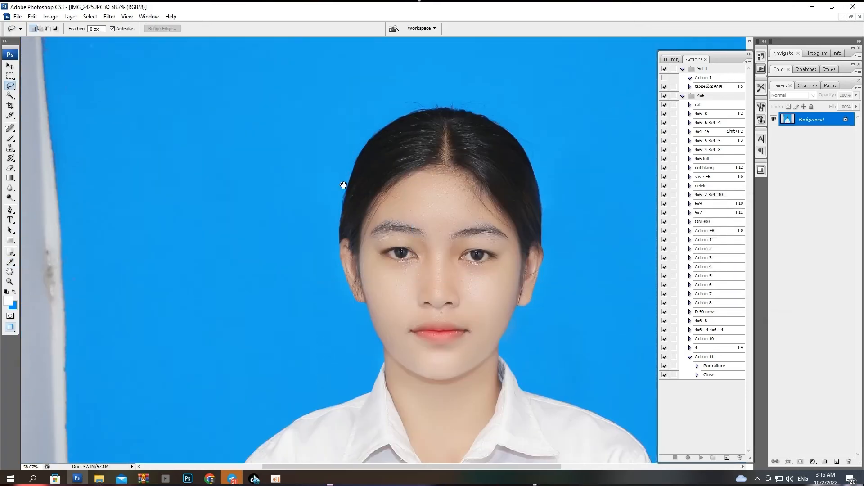
pyautogui.scroll(1, 462, 256)
pyautogui.press('p')
pyautogui.moveTo(192, 93); pyautogui.dragTo(198, 171)
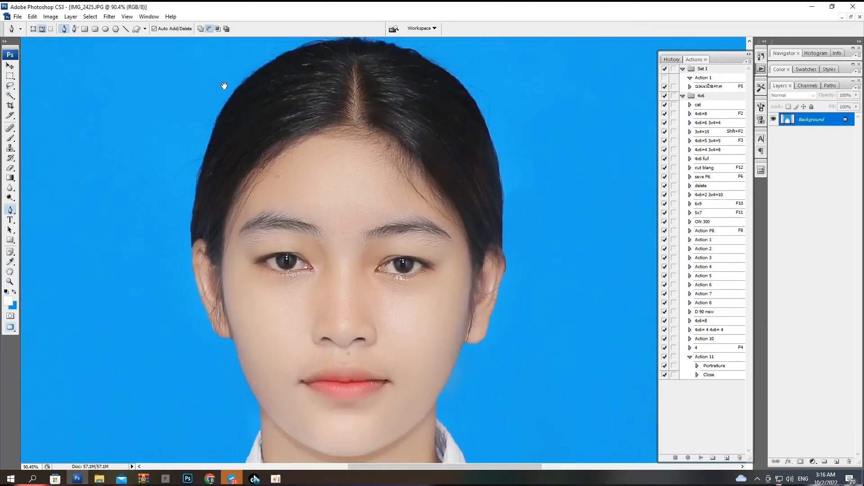
pyautogui.moveTo(225, 72); pyautogui.dragTo(191, 130)
pyautogui.click(198, 240)
pyautogui.scroll(5, 198, 239)
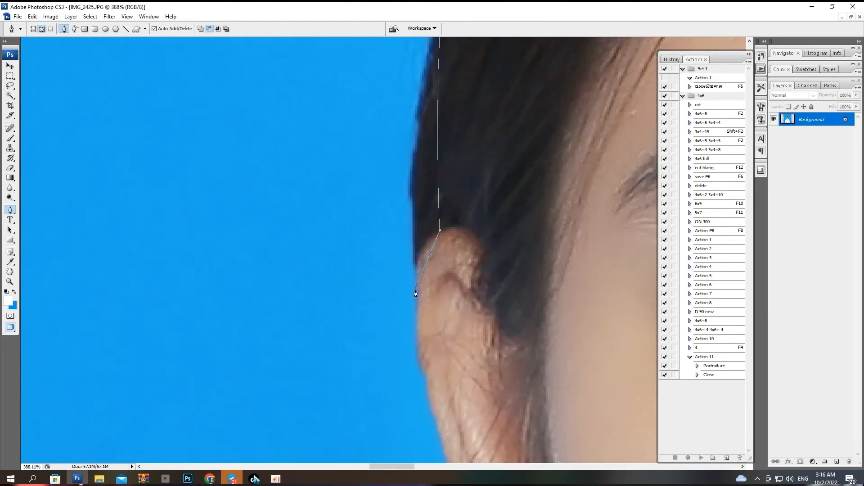
pyautogui.moveTo(417, 296); pyautogui.dragTo(423, 363)
pyautogui.click(422, 403)
pyautogui.moveTo(332, 295); pyautogui.dragTo(345, 413)
pyautogui.moveTo(147, 297); pyautogui.dragTo(191, 118)
pyautogui.moveTo(306, 75); pyautogui.dragTo(310, 58)
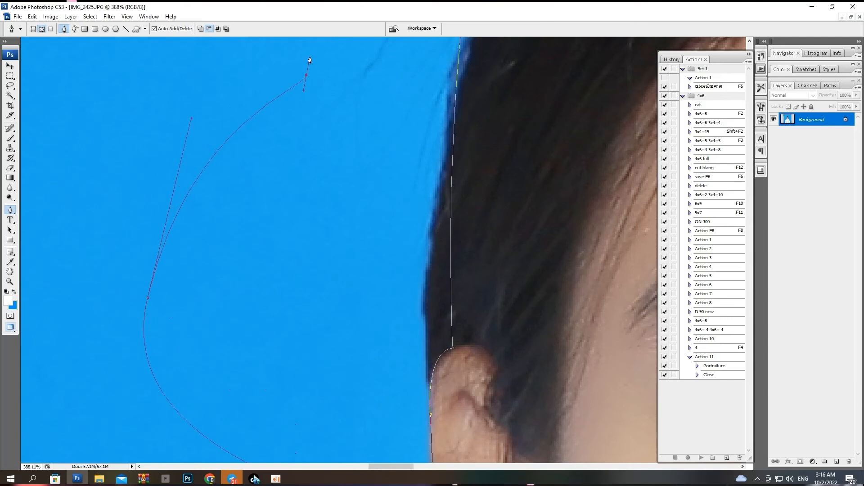
pyautogui.scroll(3, 318, 96)
# Convert the path beside the hair and ear into a selection and feather it.
pyautogui.hotkey('ctrl', 'Return')
pyautogui.hotkey('alt', 'ctrl', 'd')
pyautogui.press('Return')
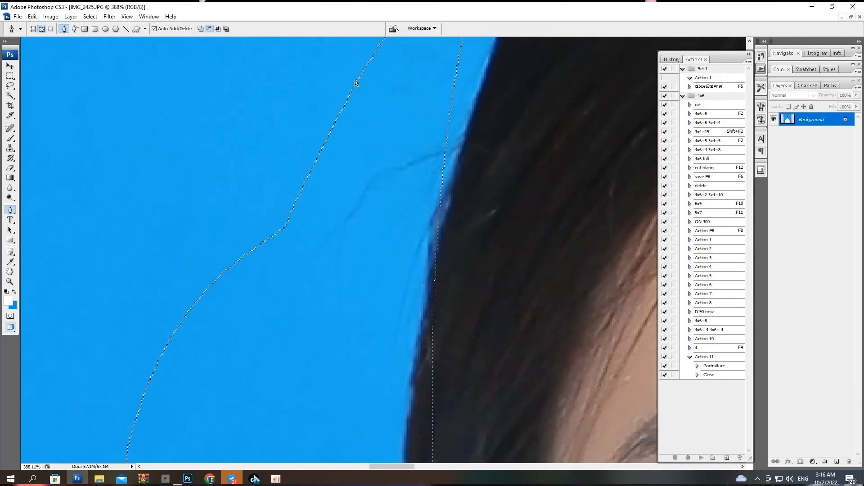
# Clone clean blue backdrop over the stray hairs inside the selection using the Clone Stamp at 90% opacity.
pyautogui.hotkey('ctrl', '0')
pyautogui.moveTo(357, 83); pyautogui.dragTo(299, 230)
pyautogui.press('s')
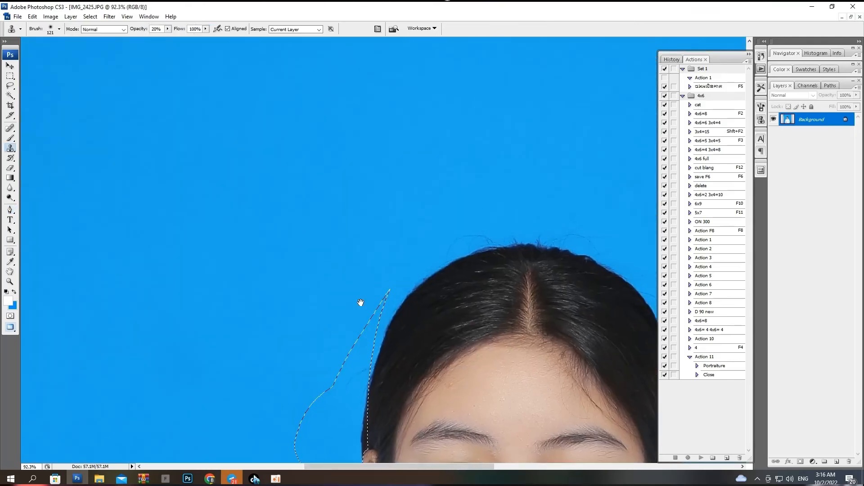
pyautogui.moveTo(361, 302); pyautogui.dragTo(347, 132)
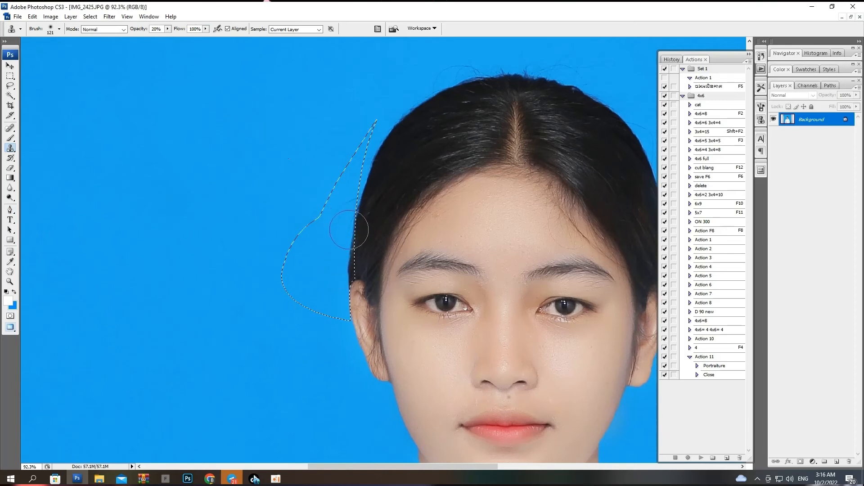
pyautogui.press('9')
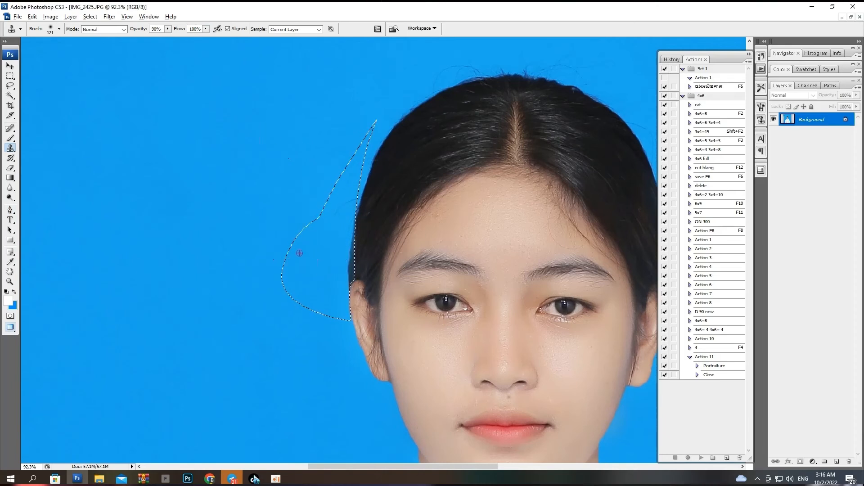
pyautogui.keyDown('alt'); pyautogui.click(299, 253); pyautogui.keyUp('alt')
pyautogui.moveTo(339, 239)
pyautogui.mouseDown()
pyautogui.moveTo(341, 308)
pyautogui.moveTo(339, 223)
pyautogui.mouseUp()
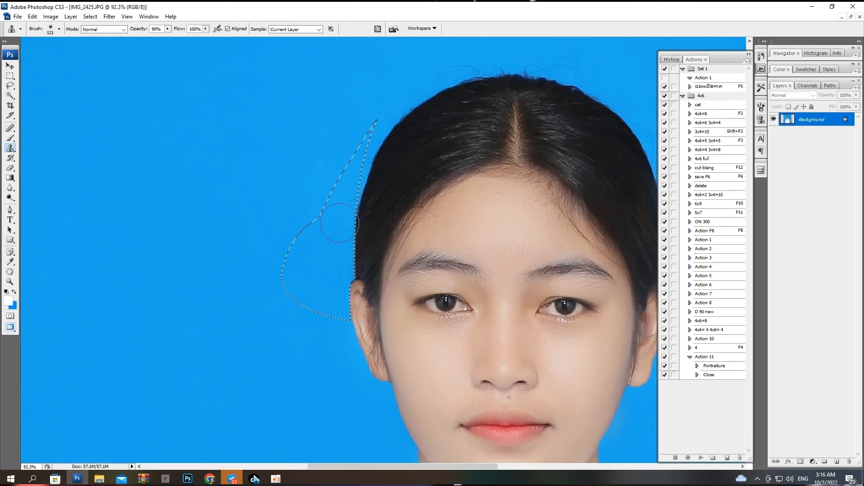
# Smooth the skin of the whole portrait again with the Imagenomic Portraiture filter, using the Smoothing: Medium preset.
pyautogui.hotkey('ctrl', '-')
pyautogui.hotkey('ctrl', '-')
pyautogui.hotkey('ctrl', '-')
pyautogui.hotkey('ctrl', '-')
pyautogui.hotkey('ctrl', '-')
pyautogui.click(386, 241)
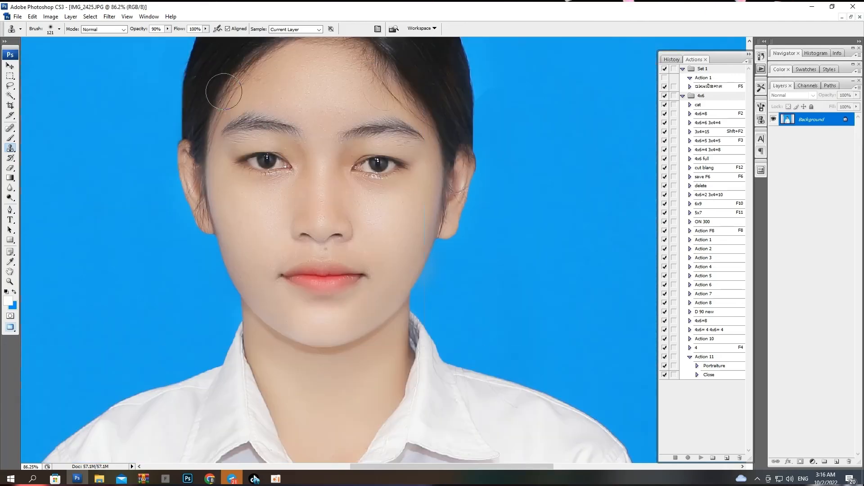
pyautogui.click(109, 17)
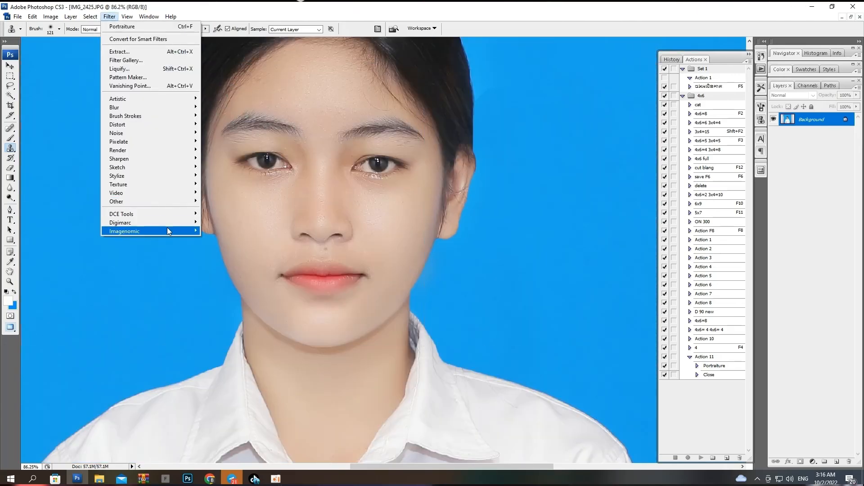
pyautogui.click(223, 230)
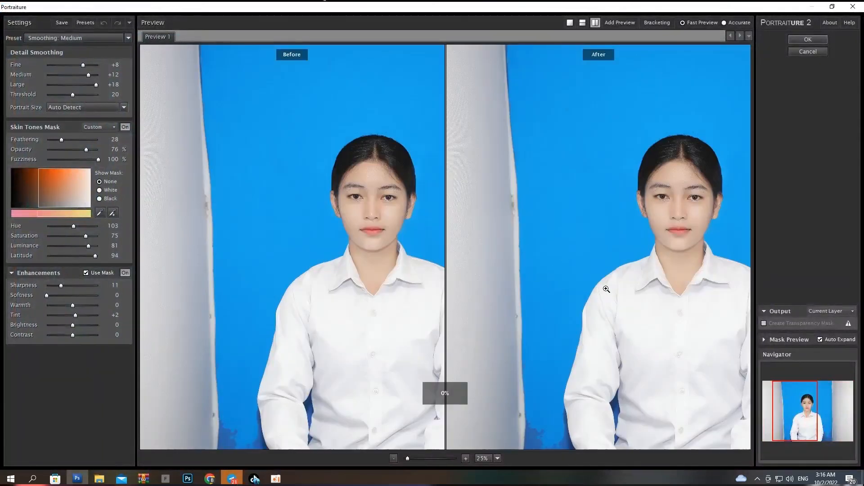
pyautogui.scroll(4, 606, 289)
pyautogui.scroll(2, 563, 310)
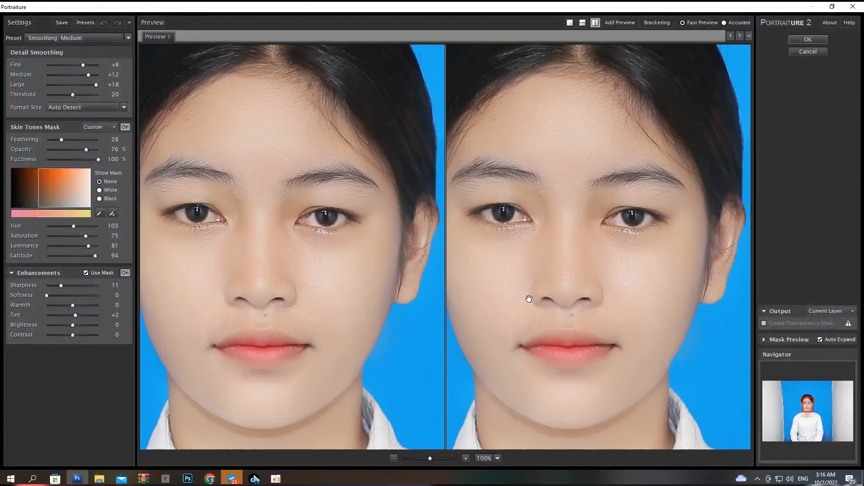
pyautogui.press('Return')
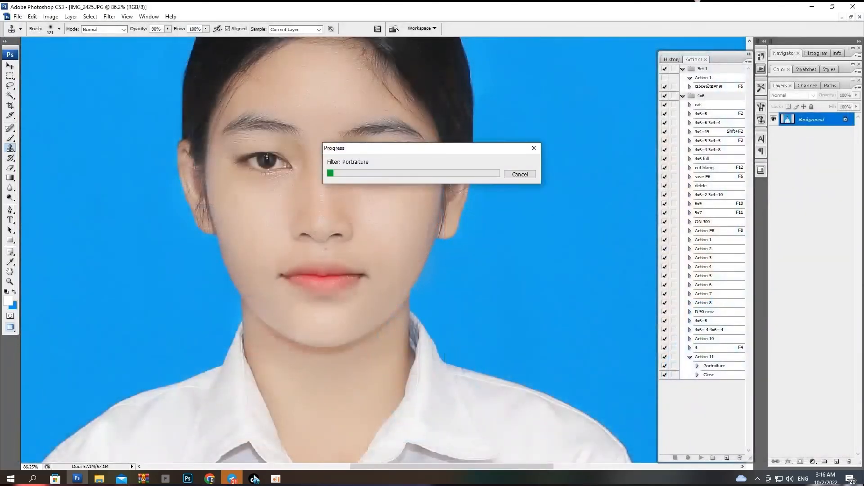